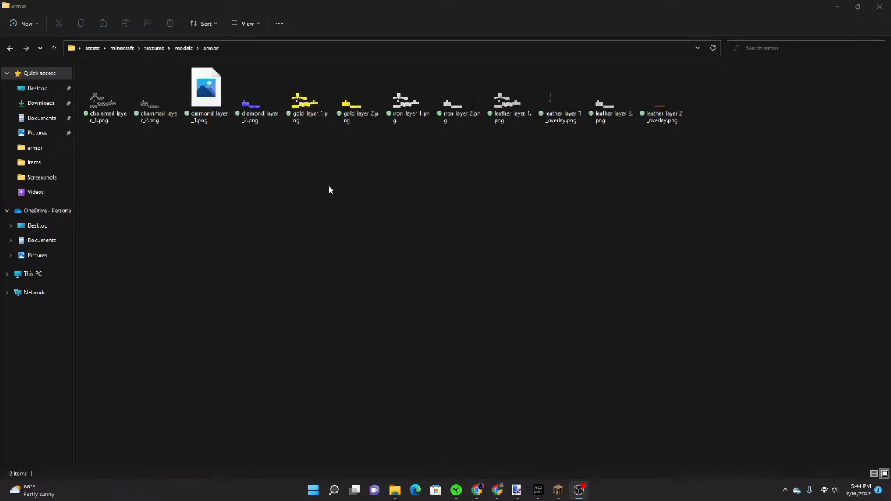
# - Navigate from the assets folder through minecraft, textures and models to the armor folder
pyautogui.click(91, 48)
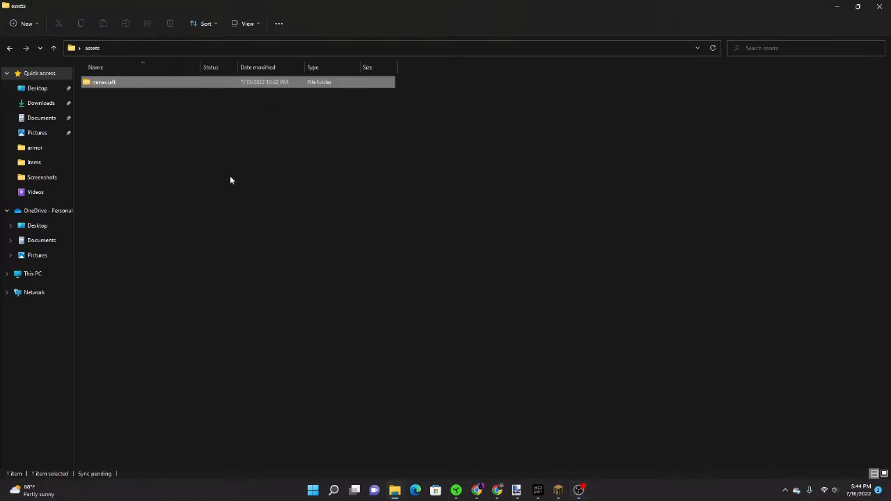
pyautogui.doubleClick(147, 85)
pyautogui.doubleClick(107, 167)
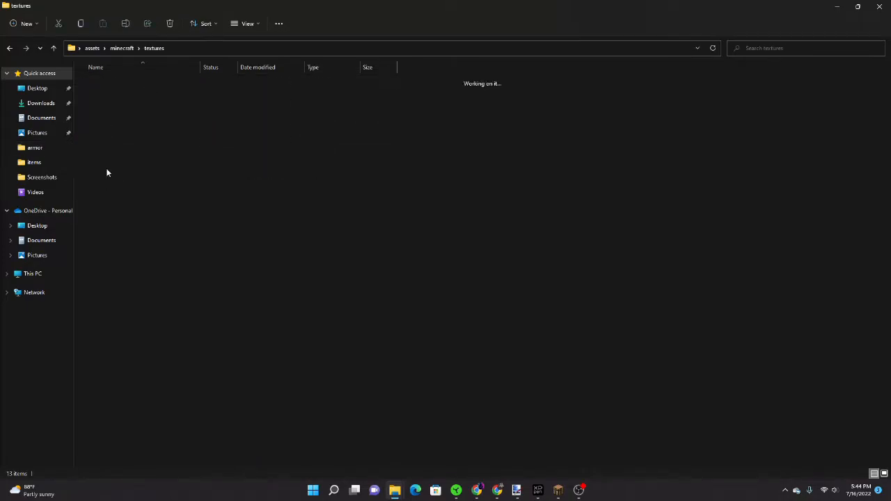
pyautogui.doubleClick(112, 226)
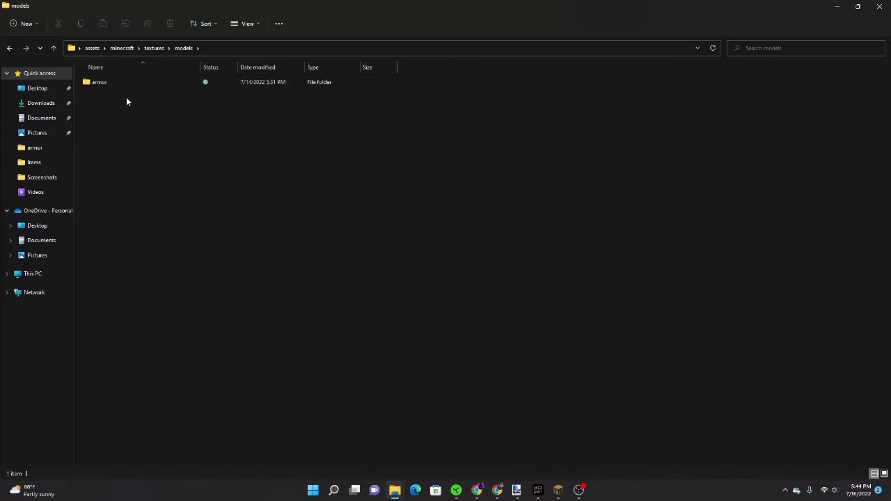
pyautogui.doubleClick(116, 85)
pyautogui.moveTo(704, 153); pyautogui.dragTo(133, 66)
pyautogui.click(140, 178)
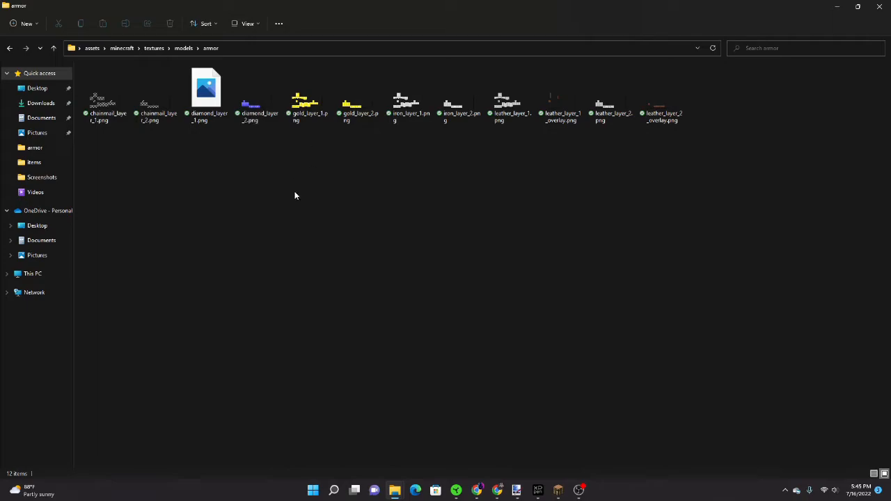
# - Open gold_layer_1.png from the armor folder in paint.net
pyautogui.moveTo(302, 119)
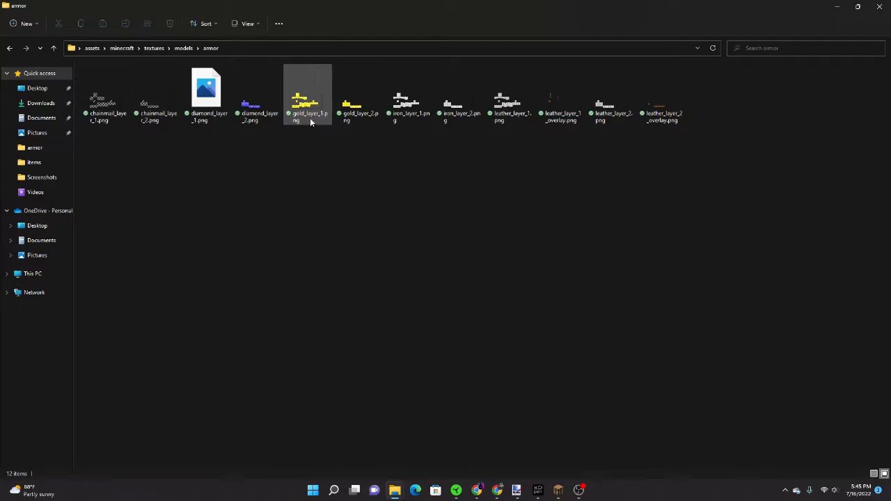
pyautogui.click(310, 118)
pyautogui.rightClick(309, 117)
pyautogui.moveTo(337, 166)
pyautogui.click(480, 182)
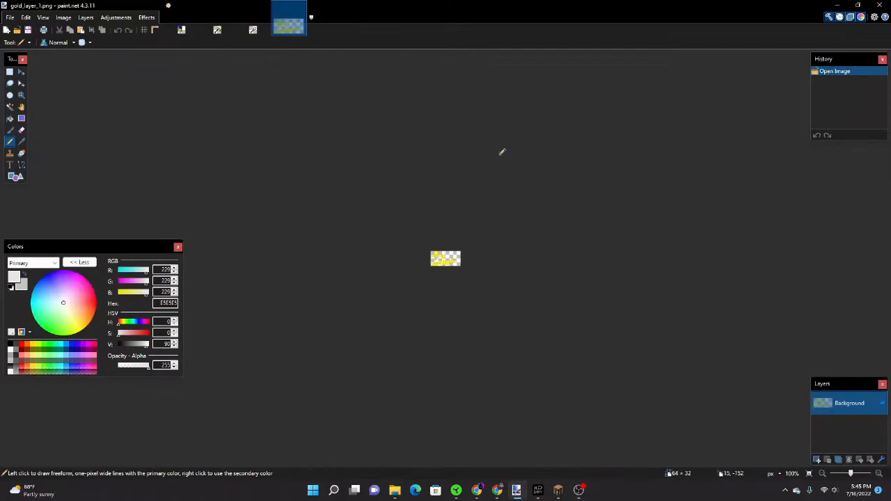
# - Return to the armor folder and open gold_layer_2.png in paint.net as well
pyautogui.click(837, 6)
pyautogui.click(366, 94)
pyautogui.rightClick(366, 94)
pyautogui.moveTo(402, 146)
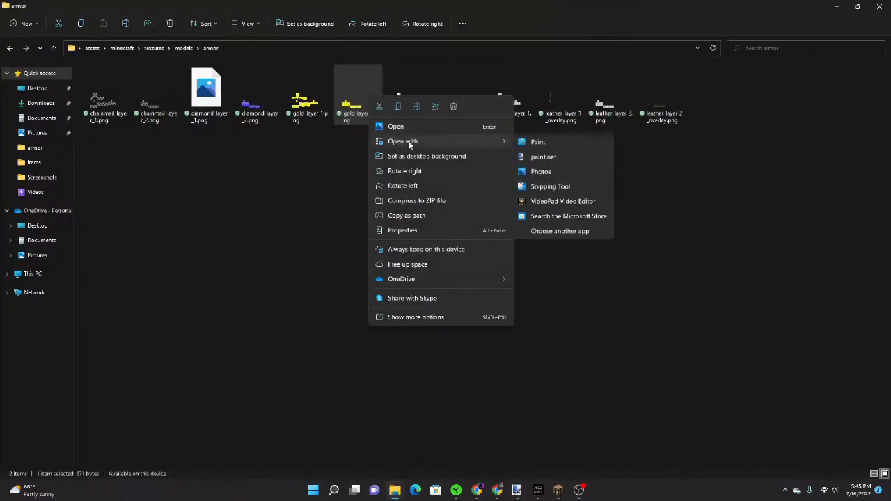
pyautogui.click(558, 155)
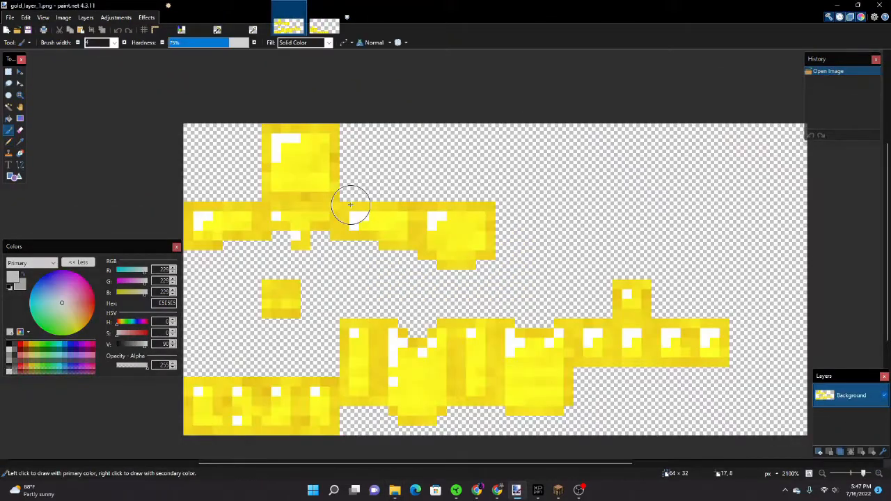
# - In gold_layer_2.png, rectangle-select the first leg panel together with the first half of the lower belt strip, and copy both
pyautogui.click(8, 72)
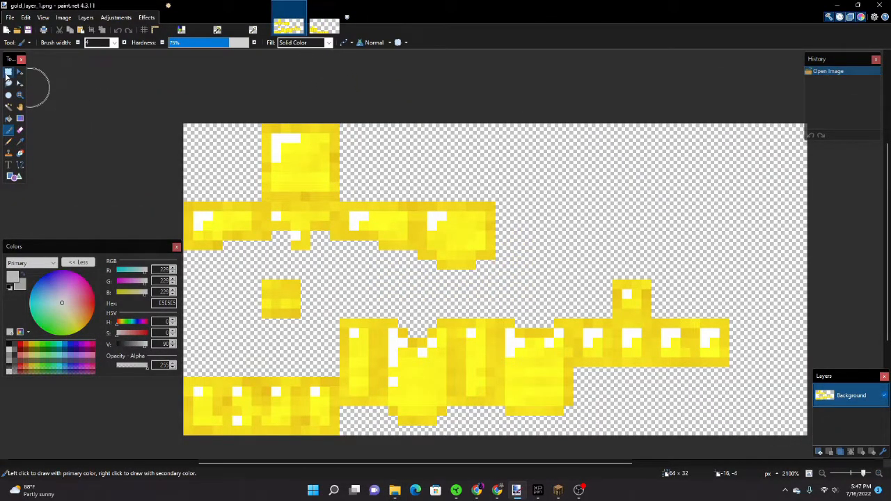
pyautogui.click(321, 24)
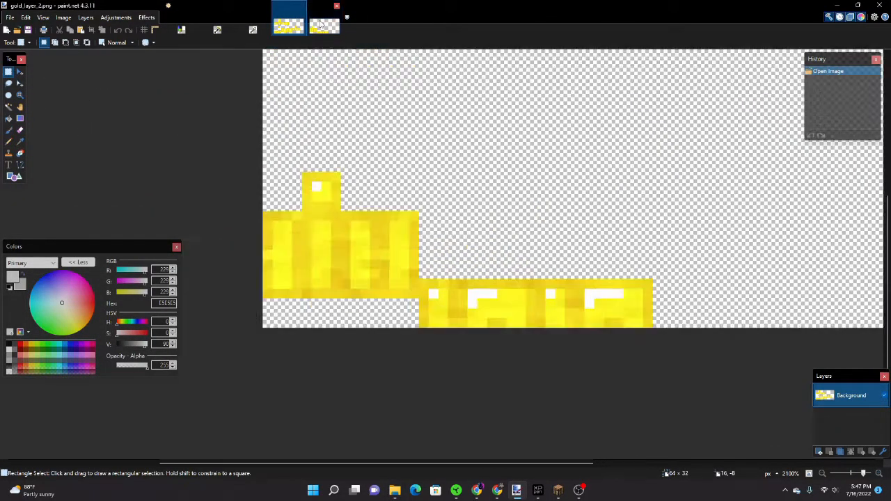
pyautogui.moveTo(268, 217); pyautogui.dragTo(297, 290)
pyautogui.moveTo(423, 283); pyautogui.dragTo(529, 329)
pyautogui.hotkey('ctrl', 'c')
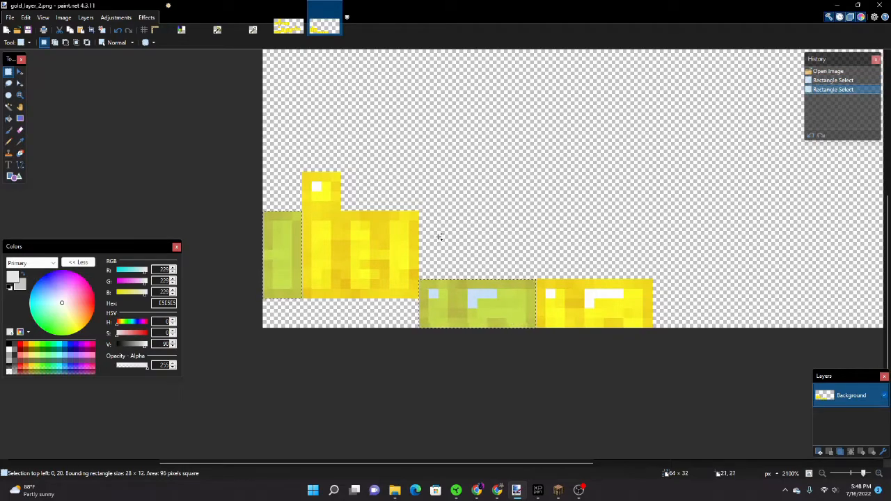
# - Paste the copied leg and belt pieces into gold_layer_1.png and move them to the empty upper-right area, one pixel below the top edge
pyautogui.click(288, 25)
pyautogui.hotkey('ctrl', 'v')
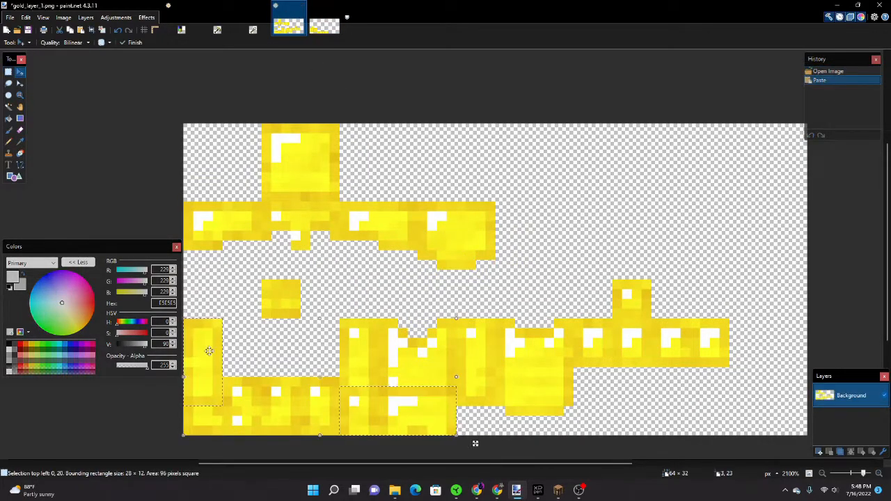
pyautogui.moveTo(201, 361); pyautogui.dragTo(547, 162)
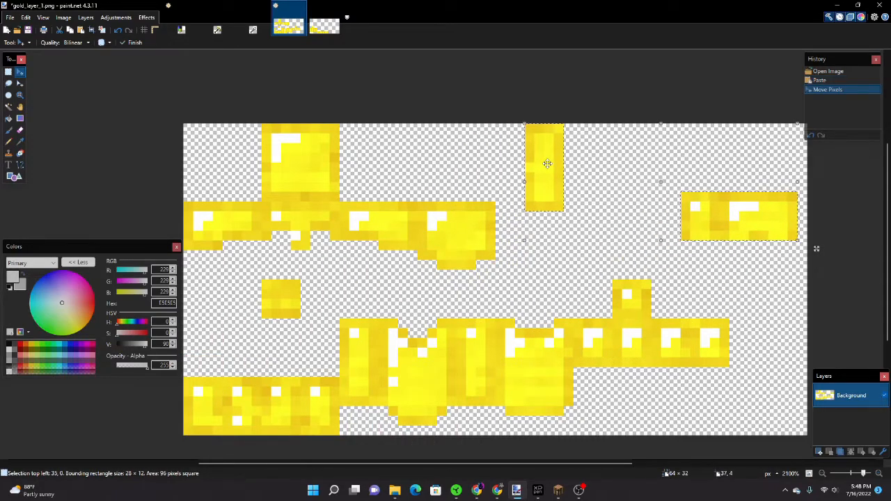
pyautogui.press('Down')
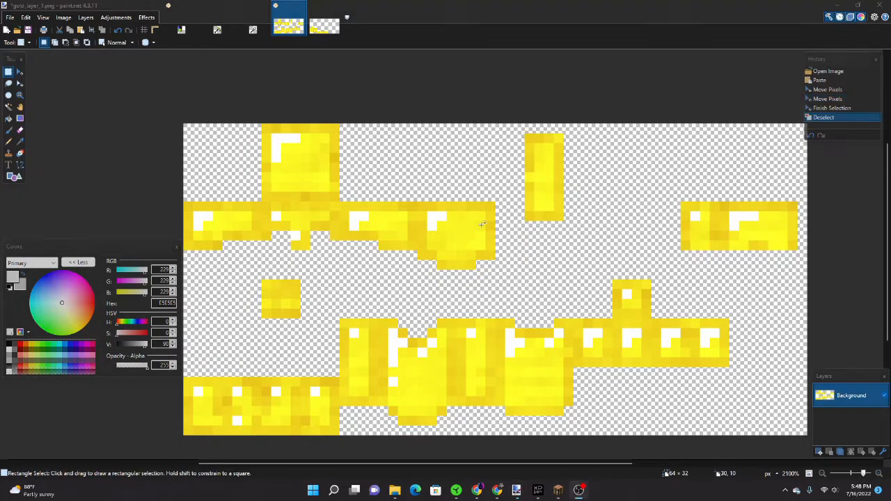
# - Cut away the lowest pixel row of the helmet's front nose guard with a 4 × 1 selection
pyautogui.scroll(2, 304, 267)
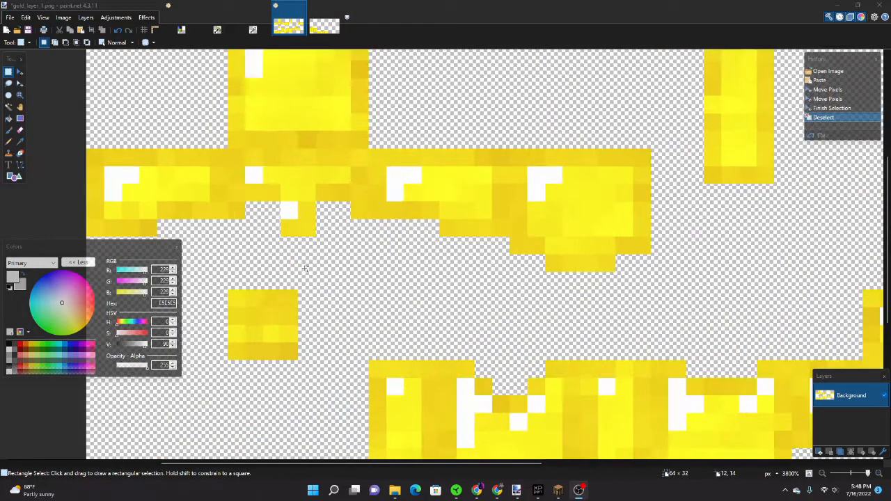
pyautogui.moveTo(325, 231); pyautogui.dragTo(272, 230)
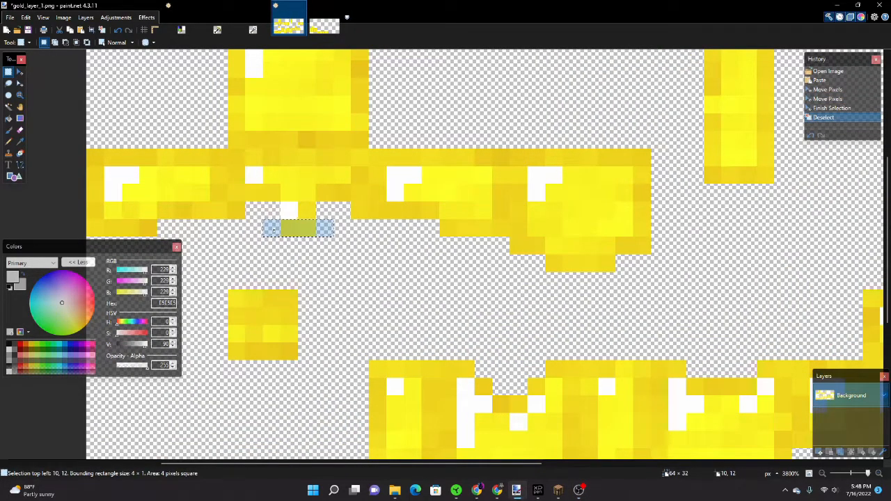
pyautogui.hotkey('ctrl', 'x')
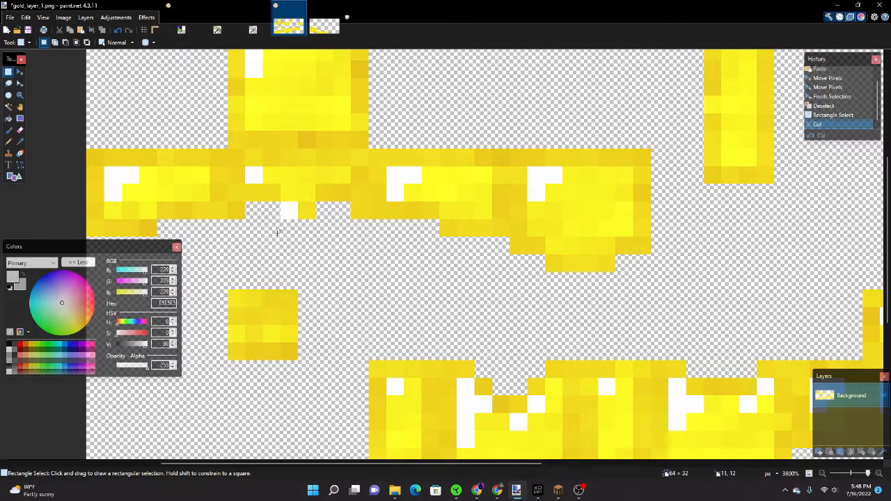
# - Cut a two-pixel-deep notch with stepped corners out of the upper edge of the boots texture
pyautogui.scroll(-2, 517, 287)
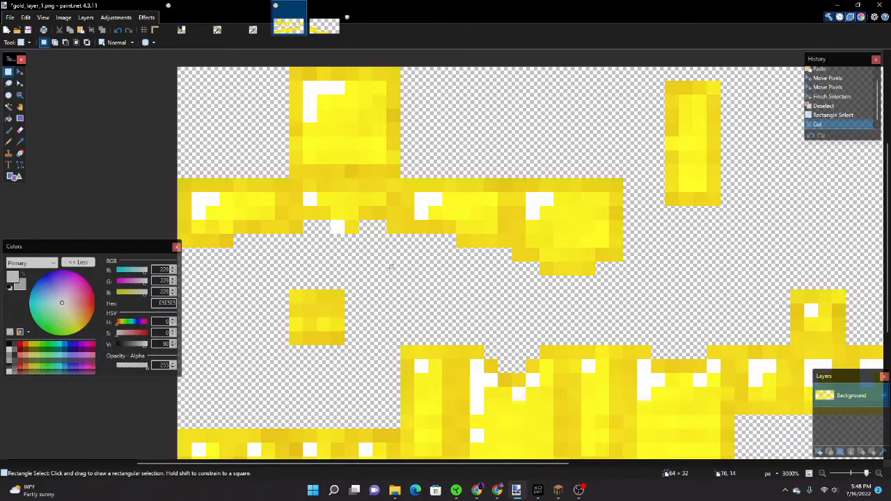
pyautogui.scroll(-1, 341, 444)
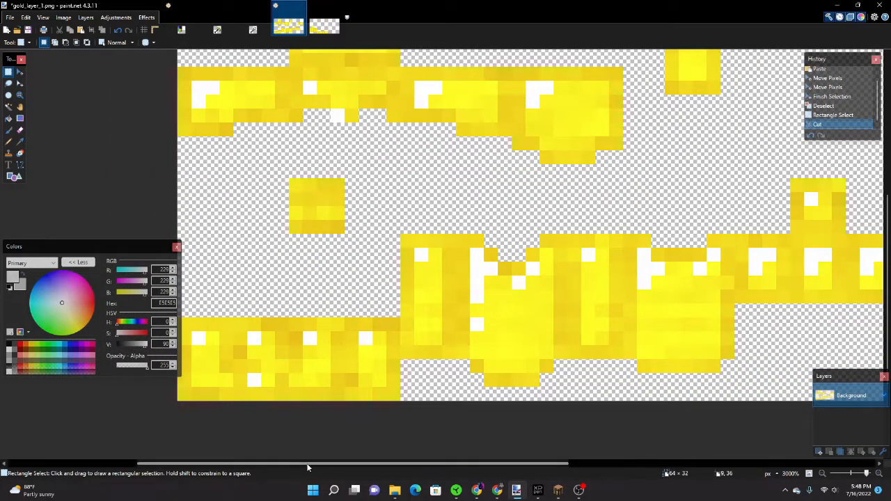
pyautogui.hscroll(-2, 306, 381)
pyautogui.scroll(3, 307, 381)
pyautogui.moveTo(319, 360); pyautogui.dragTo(326, 387)
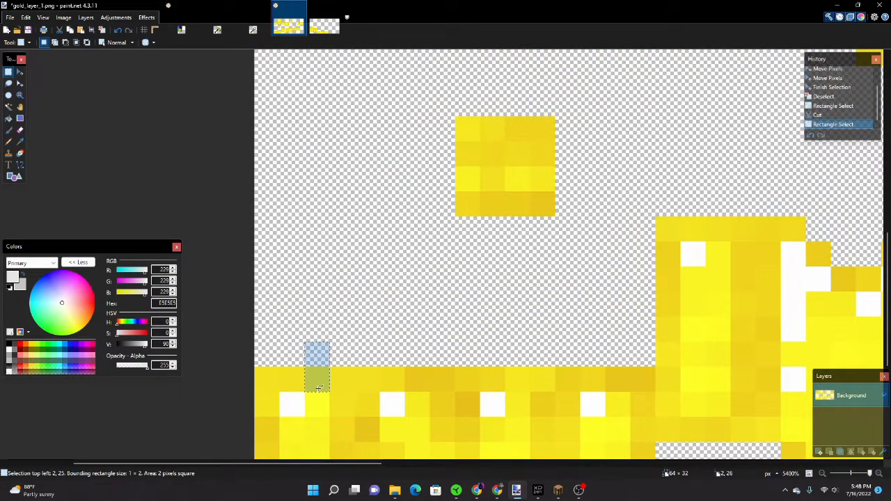
pyautogui.moveTo(341, 351); pyautogui.dragTo(348, 407)
pyautogui.hotkey('ctrl', 'x')
pyautogui.moveTo(338, 351); pyautogui.dragTo(440, 405)
pyautogui.hotkey('ctrl', 'x')
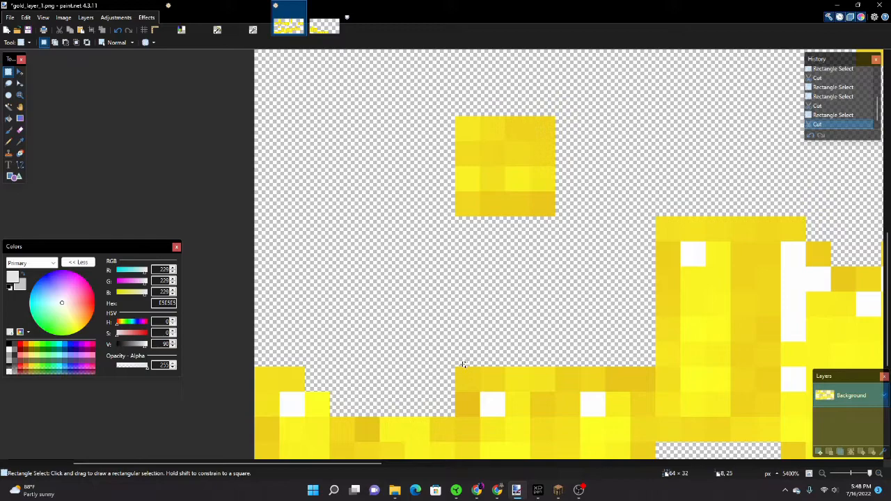
pyautogui.moveTo(487, 358); pyautogui.dragTo(495, 381)
pyautogui.moveTo(468, 353); pyautogui.dragTo(469, 402)
pyautogui.hotkey('ctrl', 'x')
pyautogui.scroll(-4, 473, 401)
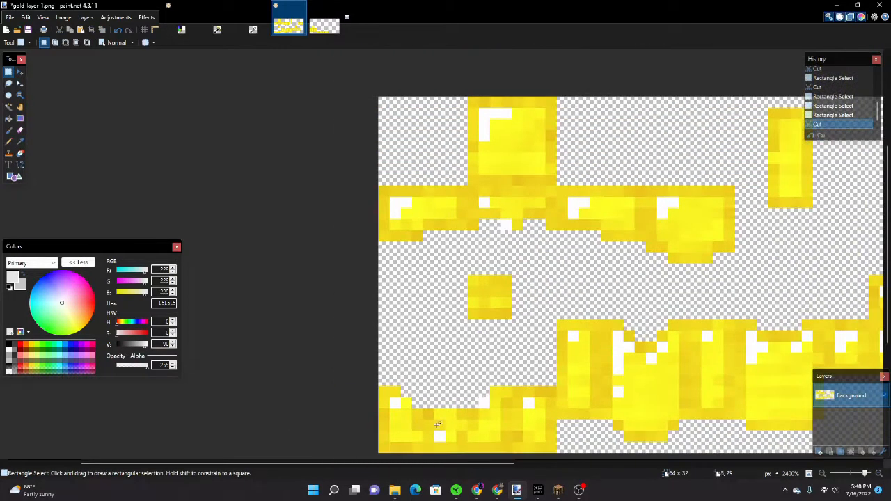
# - Cut a two-pixel-deep notch with stepped corners out of the lower edge of the chestplate's sleeve texture
pyautogui.moveTo(417, 465); pyautogui.dragTo(683, 431)
pyautogui.scroll(4, 390, 389)
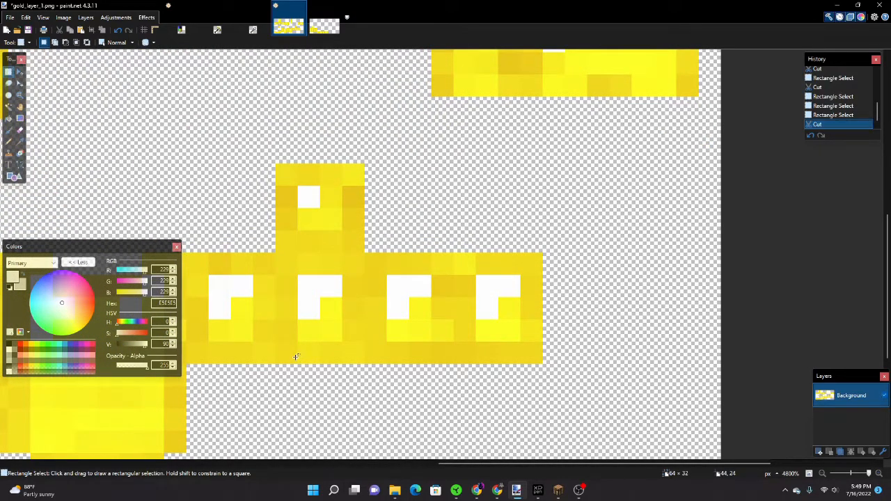
pyautogui.press('b')
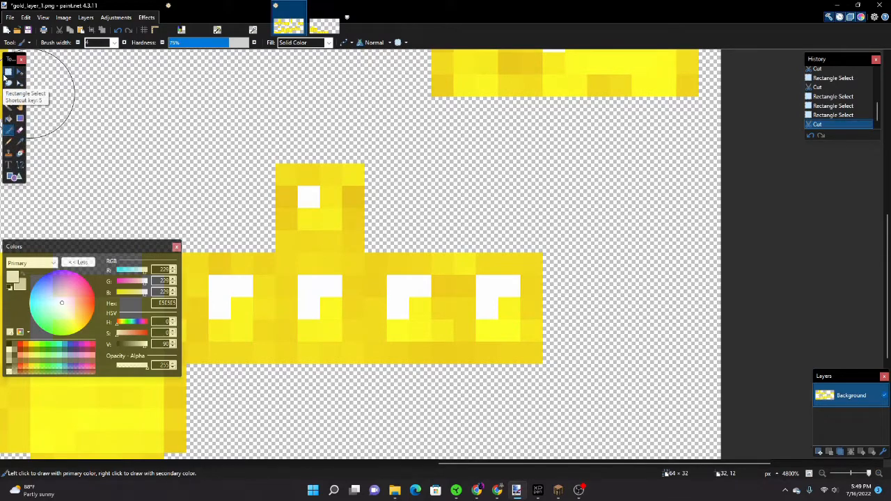
pyautogui.click(8, 73)
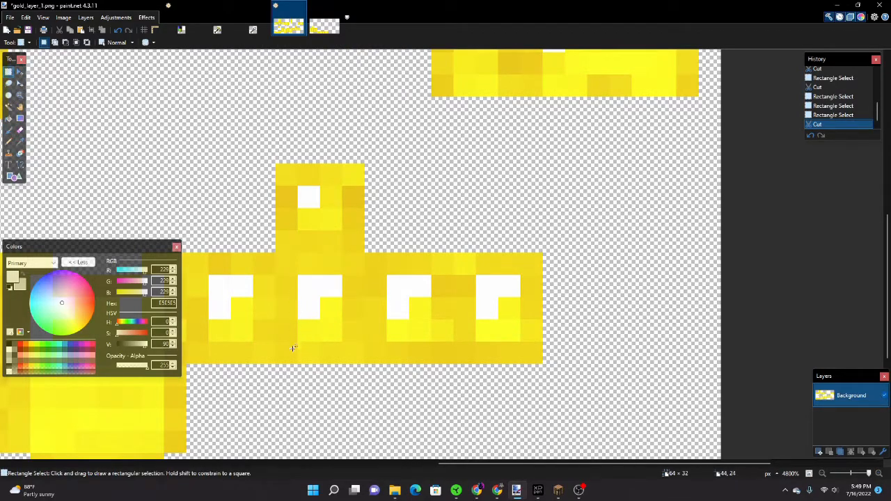
pyautogui.moveTo(338, 369); pyautogui.dragTo(353, 333)
pyautogui.click(334, 346)
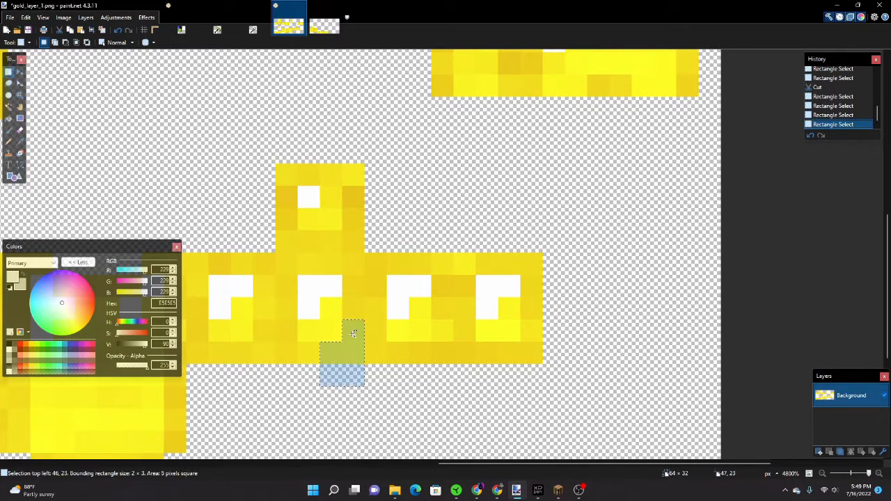
pyautogui.hotkey('ctrl', 'x')
pyautogui.moveTo(369, 372); pyautogui.dragTo(435, 341)
pyautogui.hotkey('ctrl', 'x')
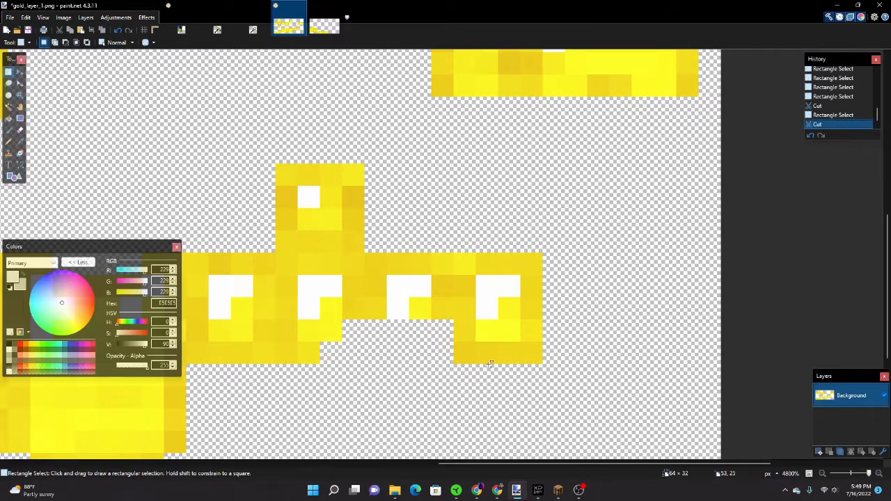
pyautogui.moveTo(480, 365); pyautogui.dragTo(496, 344)
pyautogui.moveTo(476, 384); pyautogui.dragTo(455, 321)
pyautogui.hotkey('ctrl', 'x')
pyautogui.scroll(-3, 424, 369)
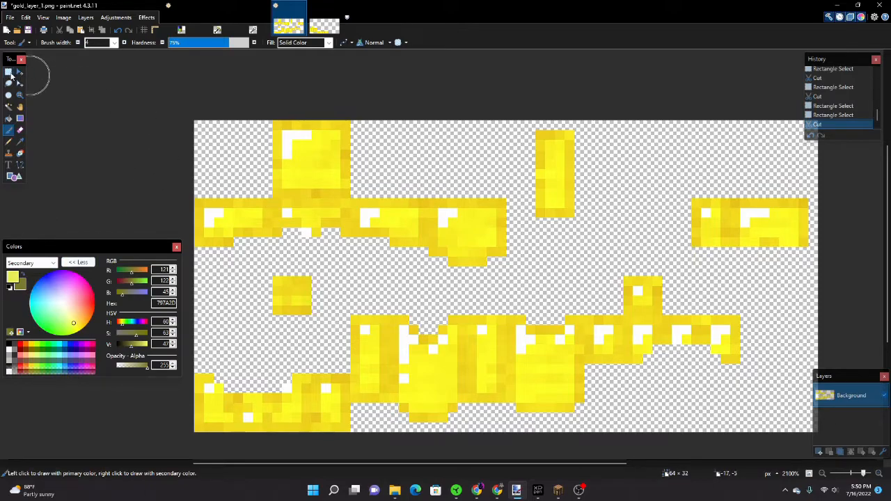
# - Select the helmet's 8 × 8 top square and fill it with a diagonal gradient from light yellow to dark olive (797A2D)
pyautogui.click(8, 72)
pyautogui.click(177, 31)
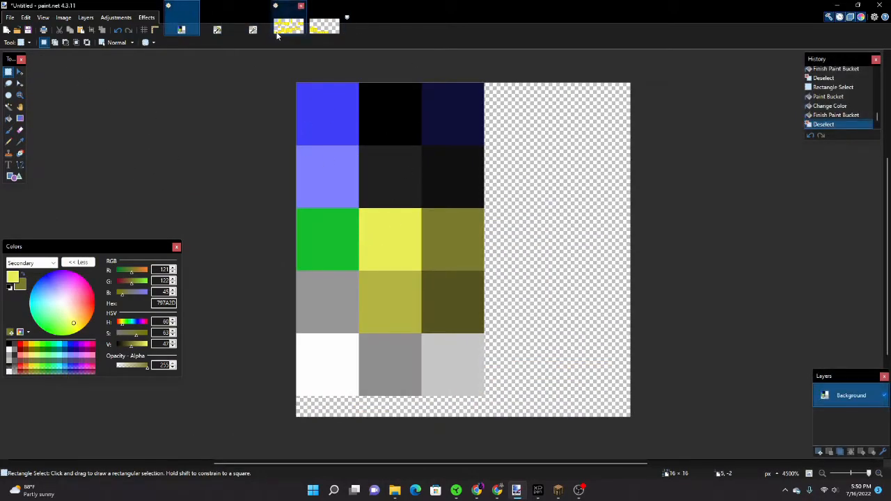
pyautogui.click(295, 28)
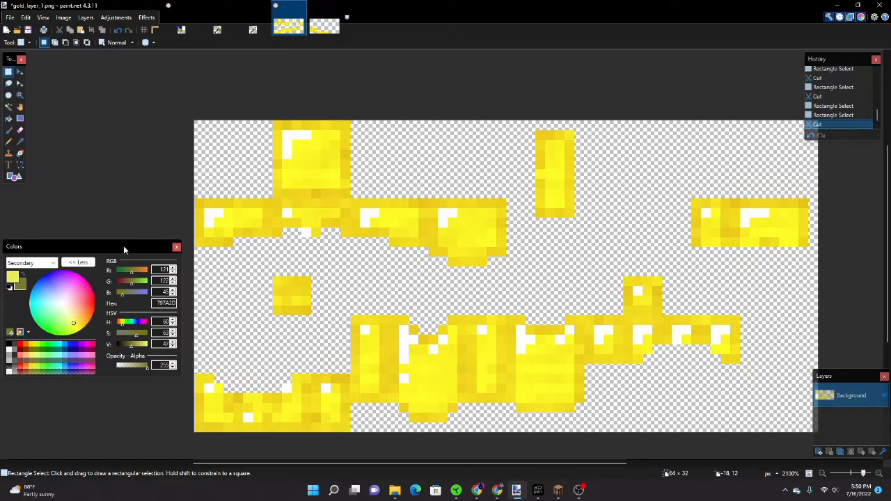
pyautogui.scroll(2, 341, 267)
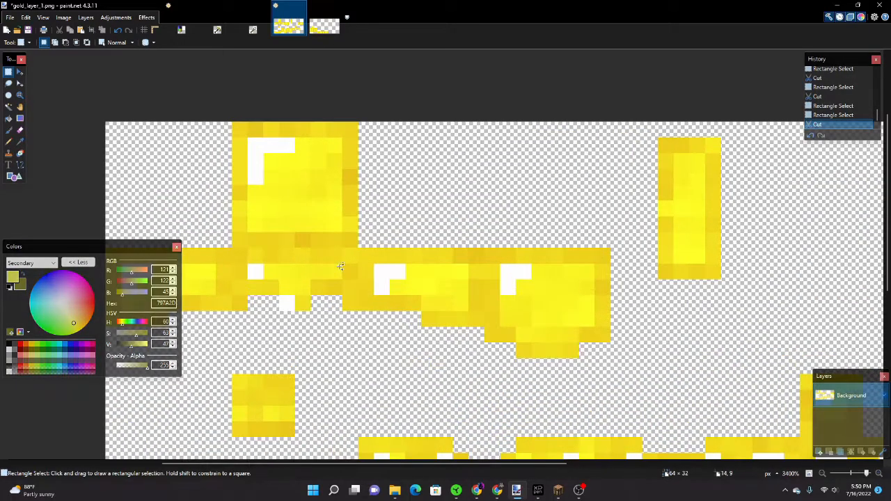
pyautogui.moveTo(239, 130); pyautogui.dragTo(358, 248)
pyautogui.click(20, 119)
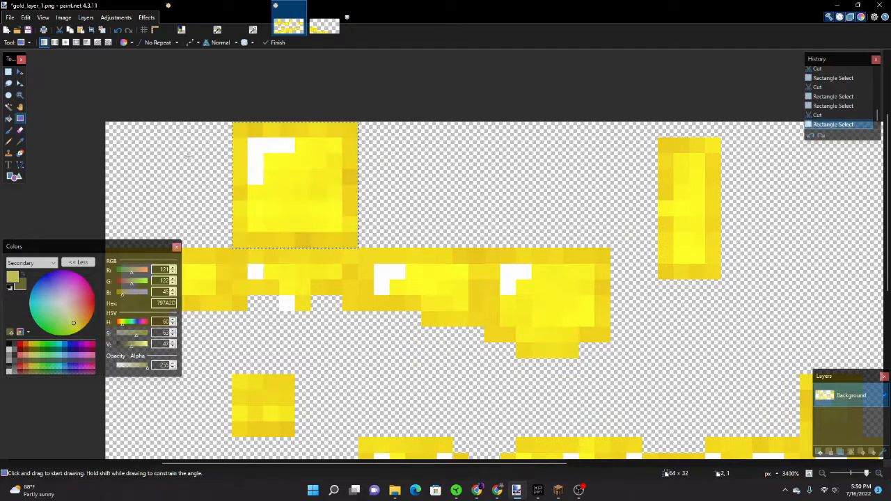
pyautogui.moveTo(232, 121); pyautogui.dragTo(358, 247)
pyautogui.click(8, 72)
pyautogui.click(142, 71)
pyautogui.scroll(-3, 175, 154)
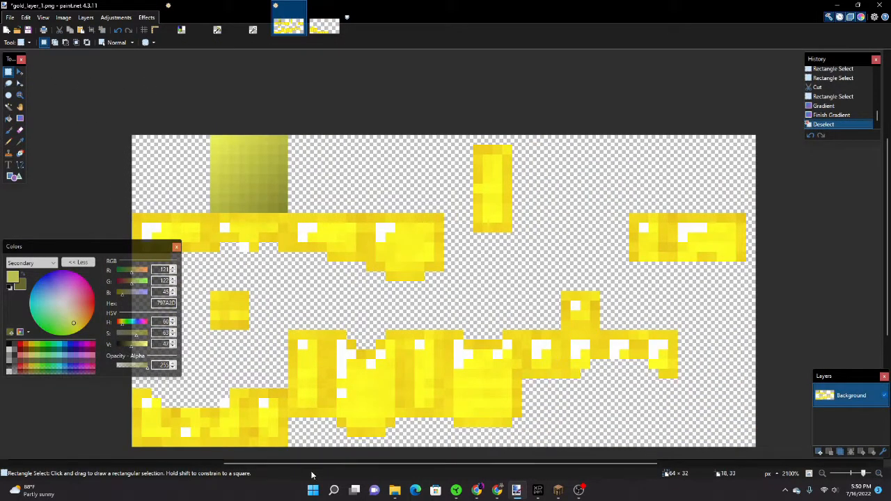
# - Select the helmet's notched 8 × 4 front face below the top square and fill it with the diagonal light-yellow to dark-olive (797A2D) gradient
pyautogui.scroll(3, 310, 353)
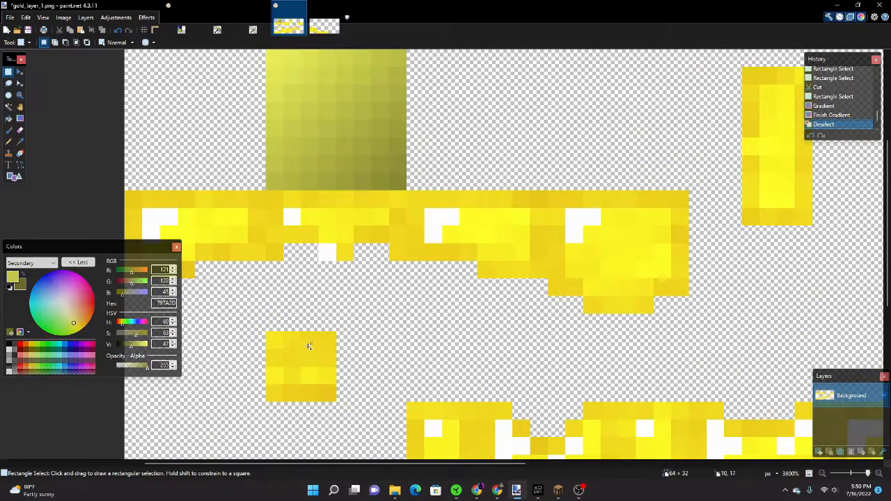
pyautogui.moveTo(275, 198); pyautogui.dragTo(397, 252)
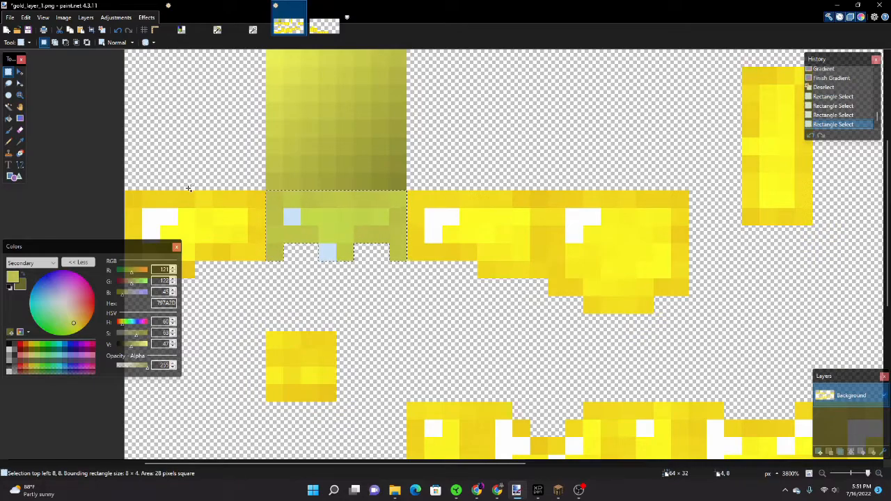
pyautogui.press('g')
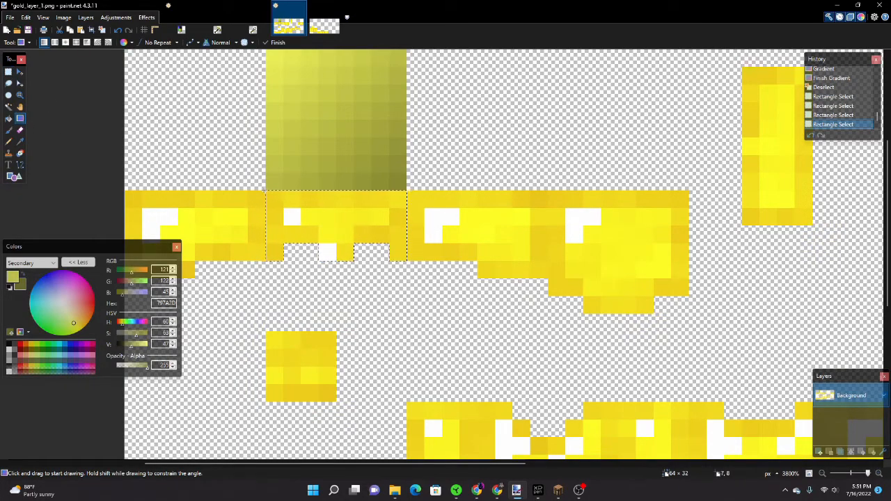
pyautogui.moveTo(265, 190); pyautogui.dragTo(408, 262)
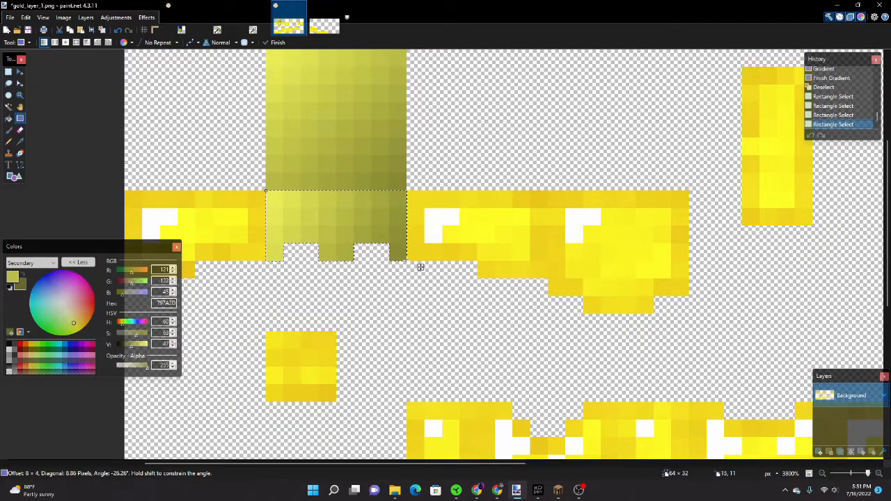
# - Select the stepped helmet side piece between the front and back faces, fill it with the same diagonal light-to-dark gradient, and deselect
pyautogui.moveTo(339, 463)
pyautogui.mouseDown()
pyautogui.moveTo(361, 463)
pyautogui.moveTo(347, 464)
pyautogui.mouseUp()
pyautogui.click(9, 73)
pyautogui.click(293, 287)
pyautogui.moveTo(302, 199); pyautogui.dragTo(421, 268)
pyautogui.click(297, 196)
pyautogui.moveTo(296, 196); pyautogui.dragTo(425, 256)
pyautogui.moveTo(371, 267); pyautogui.dragTo(420, 270)
pyautogui.click(20, 118)
pyautogui.moveTo(296, 192); pyautogui.dragTo(447, 285)
pyautogui.click(9, 71)
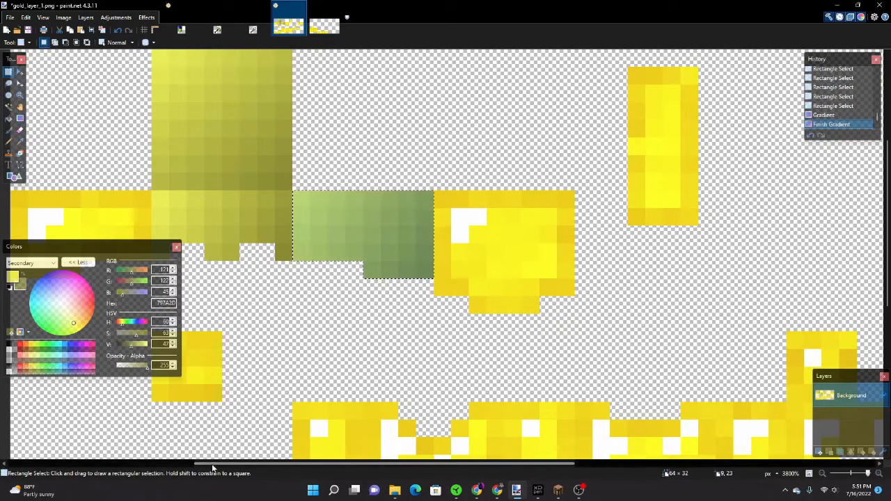
pyautogui.hscroll(-5, 83, 445)
pyautogui.click(186, 398)
# - Examine the whole armor texture, comparing the recoloured helmet faces with the pieces that are still plain gold
pyautogui.scroll(-4, 465, 319)
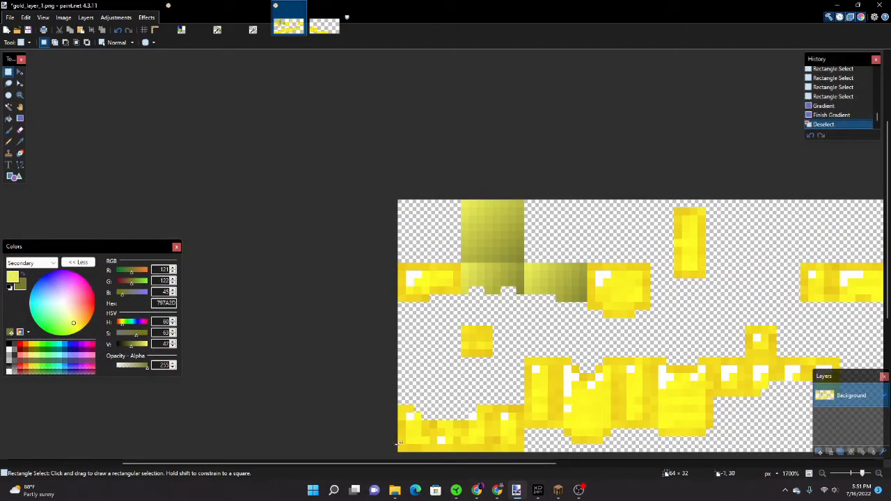
pyautogui.hscroll(3, 344, 318)
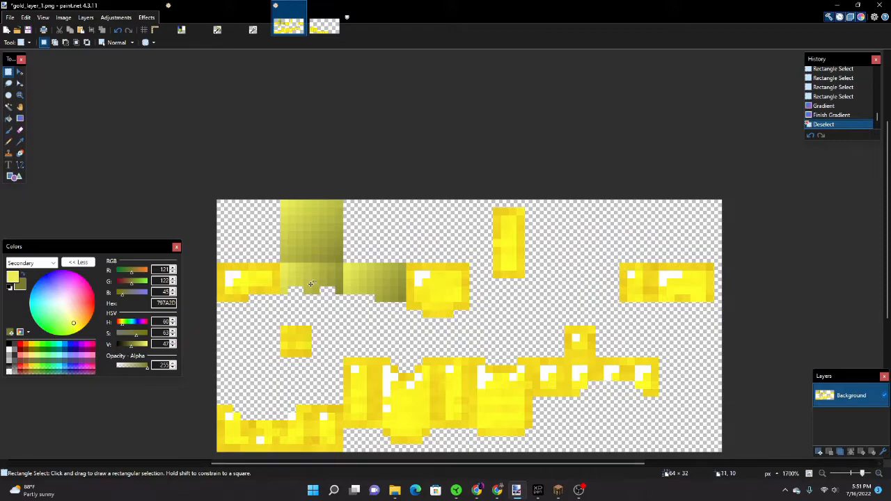
pyautogui.scroll(1, 345, 318)
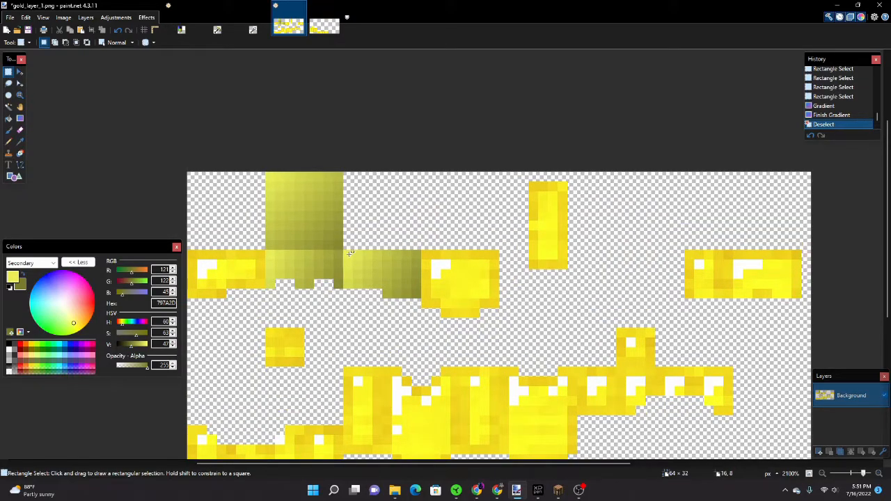
pyautogui.scroll(1, 378, 310)
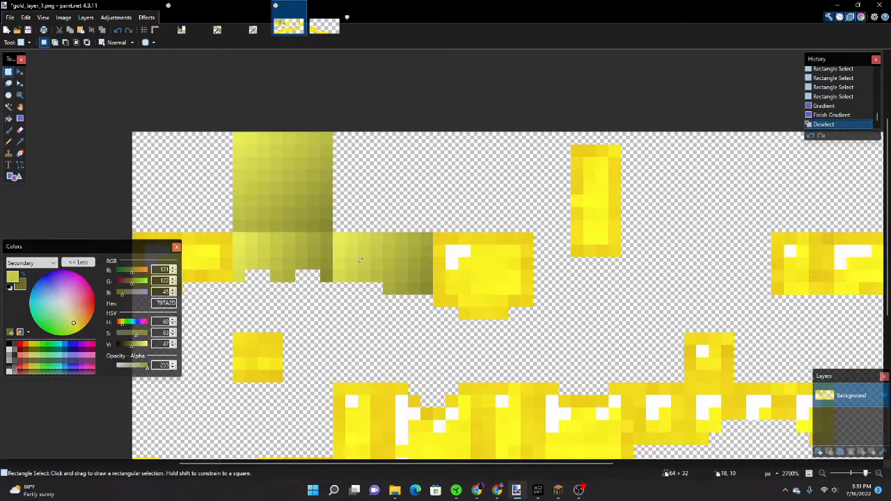
pyautogui.moveTo(346, 462); pyautogui.dragTo(304, 462)
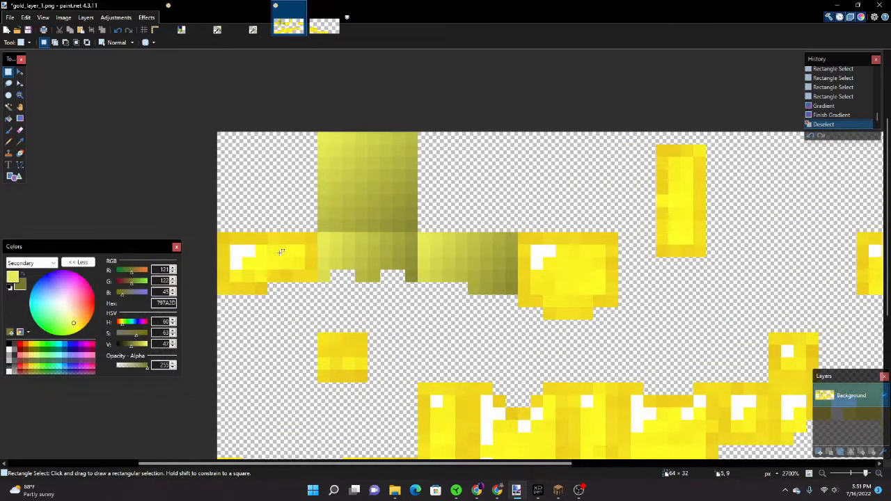
pyautogui.moveTo(356, 472); pyautogui.dragTo(483, 472)
pyautogui.scroll(-1, 399, 377)
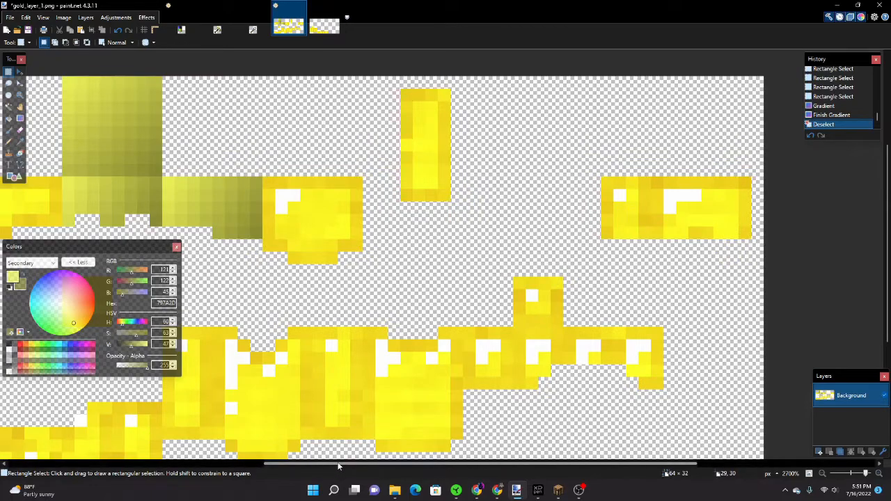
pyautogui.moveTo(339, 461); pyautogui.dragTo(323, 461)
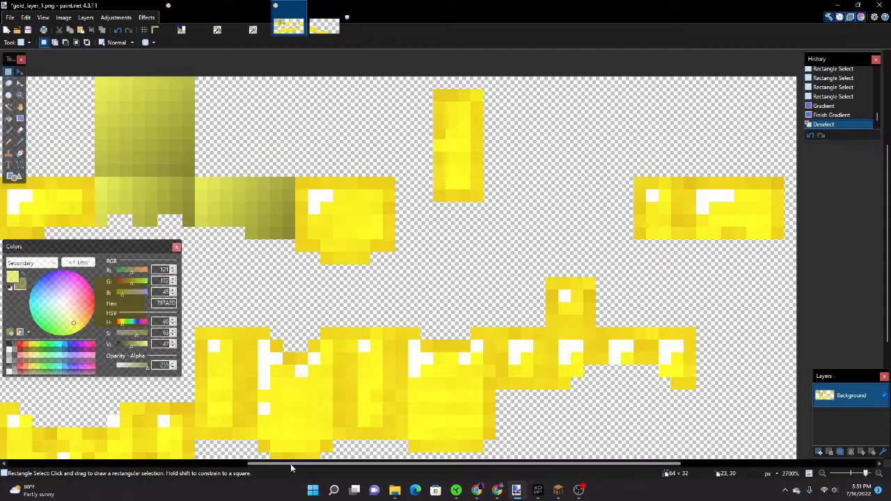
pyautogui.moveTo(292, 464); pyautogui.dragTo(217, 464)
pyautogui.scroll(-1, 279, 398)
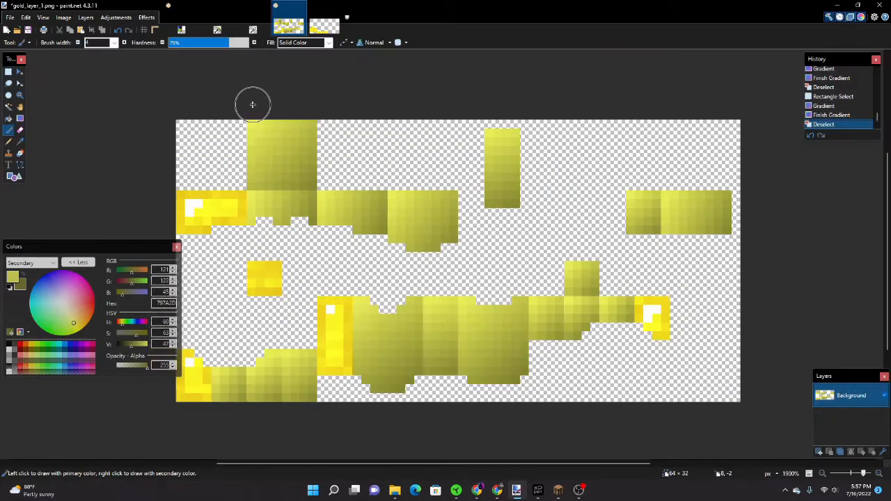
# - Select a one-pixel-wide frame around the edge of the helmet's 8 × 8 top square
pyautogui.click(8, 72)
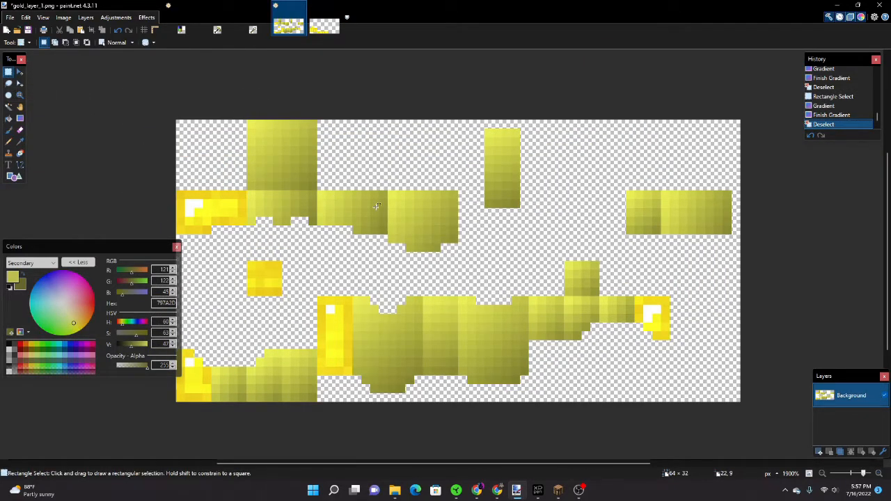
pyautogui.scroll(3, 243, 239)
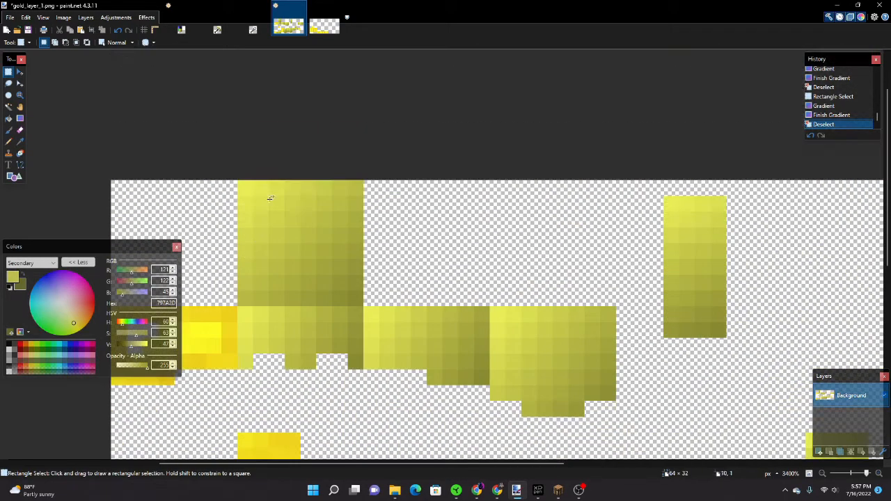
pyautogui.moveTo(246, 186); pyautogui.dragTo(355, 183)
pyautogui.moveTo(256, 185); pyautogui.dragTo(342, 186)
# - Sample the darkest olive as primary and the mid olive (B3B542) as secondary colour from the palette image, and return to gold_layer_1.png
pyautogui.click(182, 27)
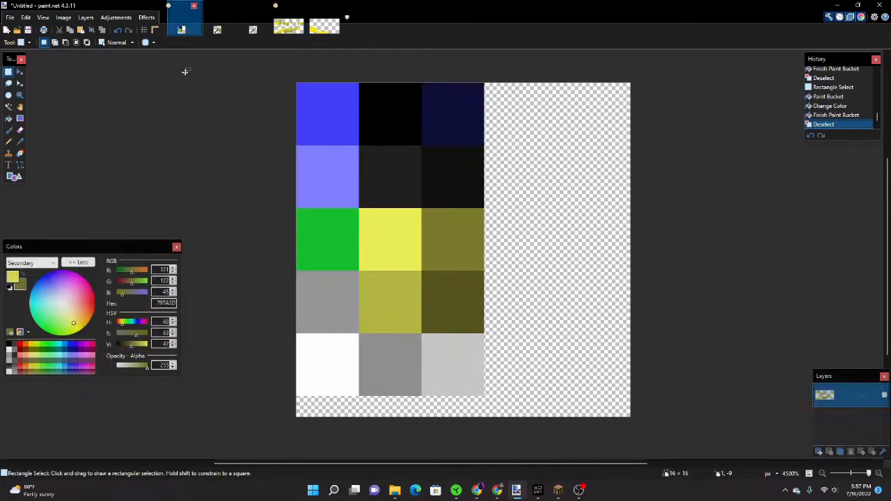
pyautogui.click(19, 141)
pyautogui.click(449, 299)
pyautogui.rightClick(405, 300)
pyautogui.click(288, 26)
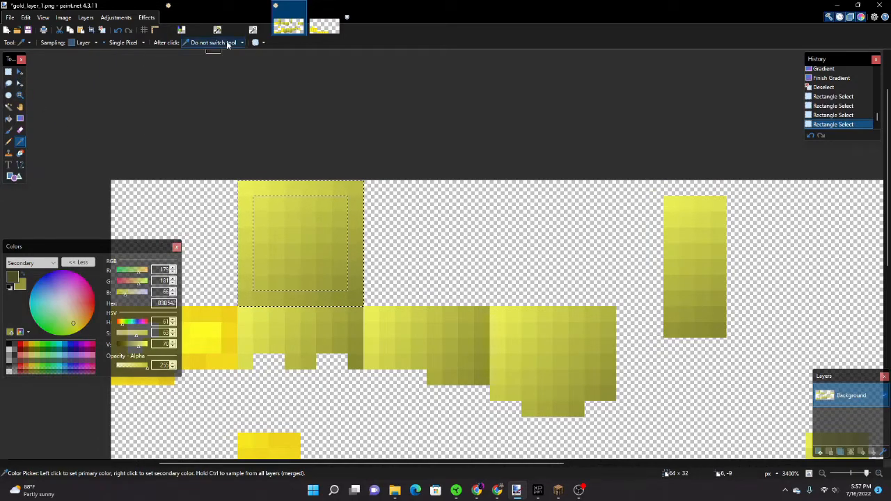
pyautogui.click(182, 27)
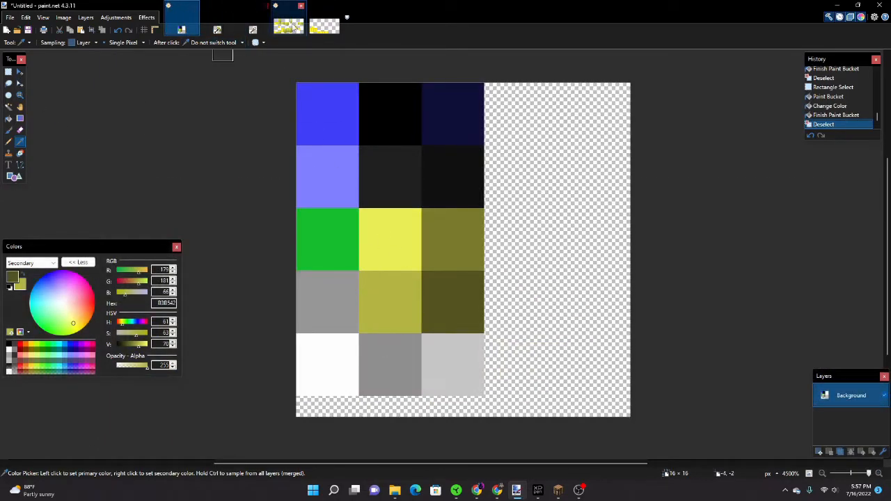
pyautogui.click(288, 26)
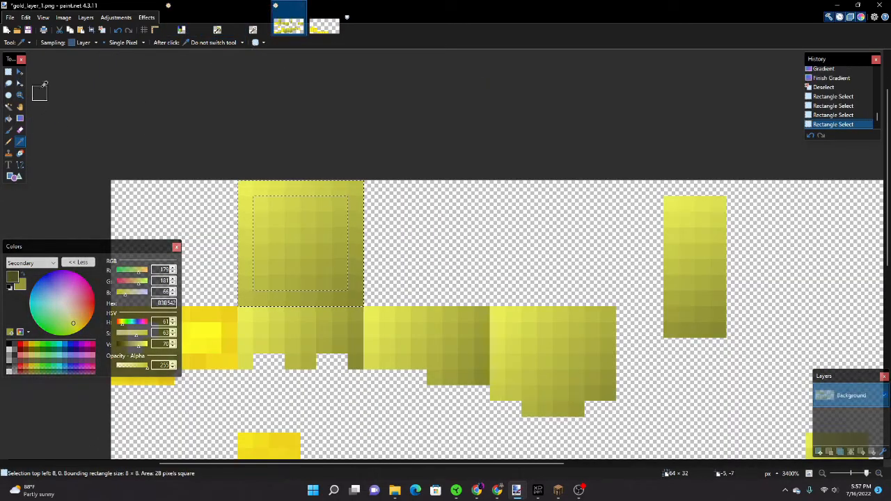
pyautogui.click(21, 121)
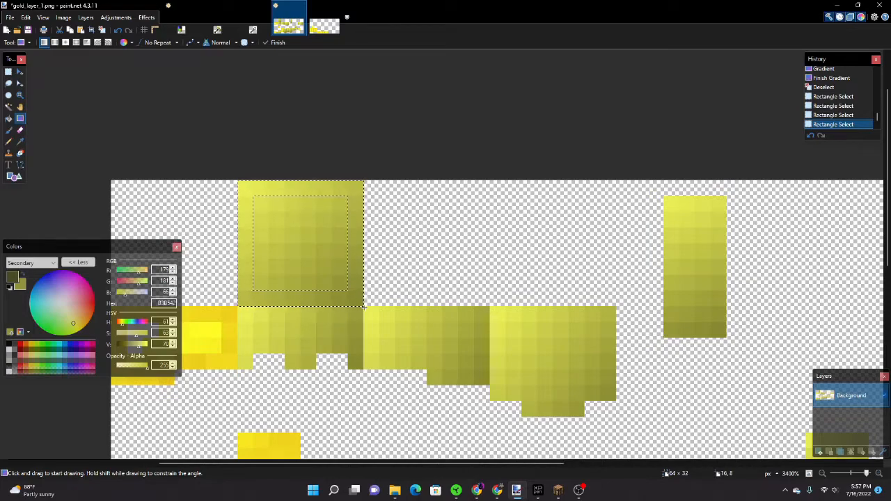
pyautogui.moveTo(364, 306); pyautogui.dragTo(243, 184)
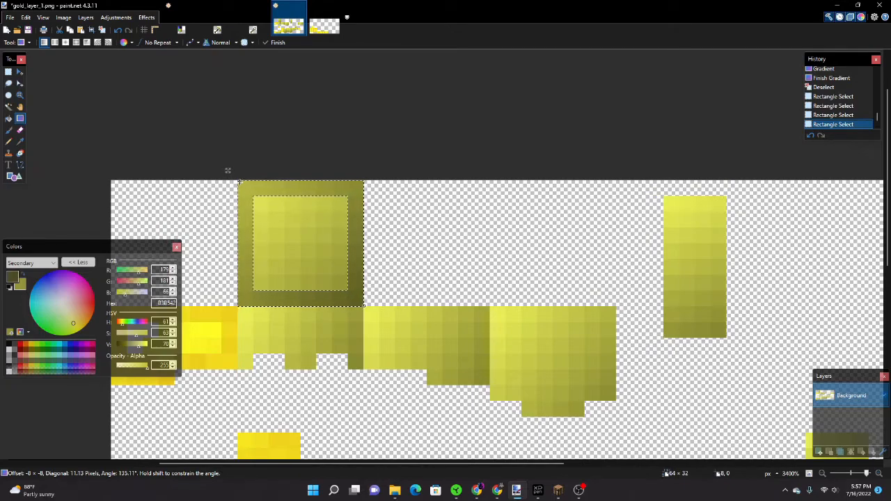
pyautogui.moveTo(225, 168); pyautogui.dragTo(225, 169)
pyautogui.hotkey('ctrl', 'z')
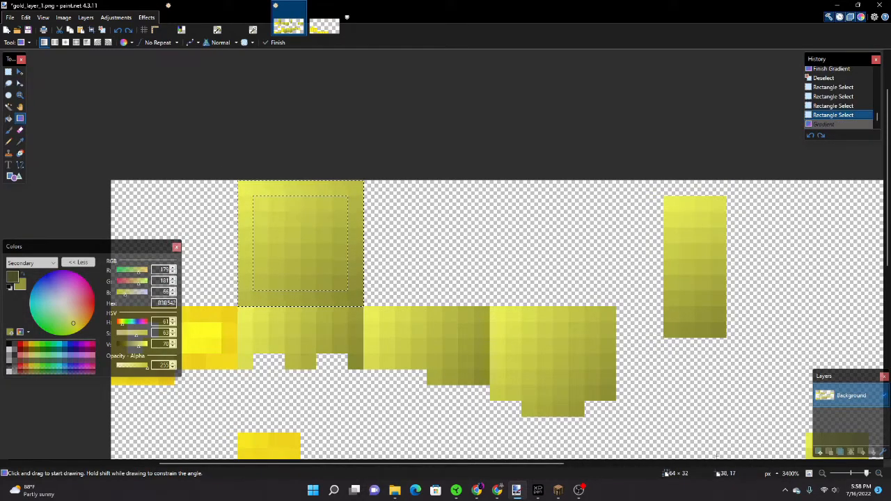
# - Add a new layer and fill the selected frame with a diagonal gradient from dark olive at its lower-right corner to B3B542 at its upper-left corner
pyautogui.click(819, 452)
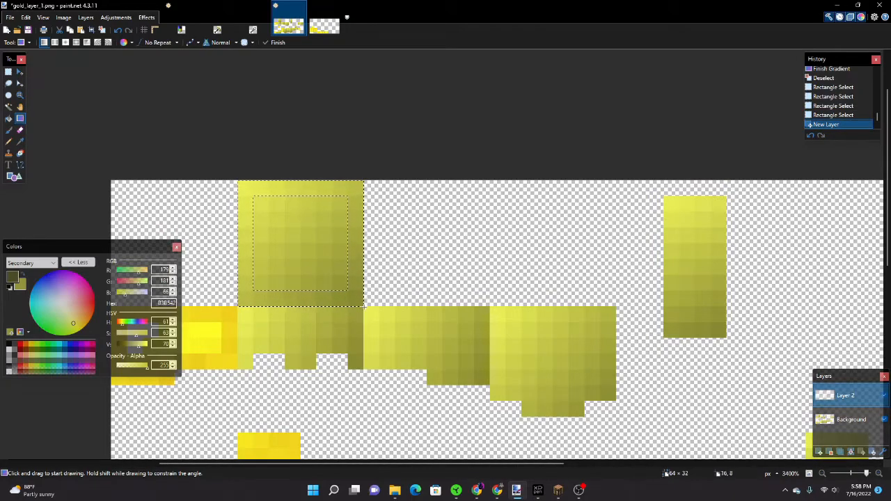
pyautogui.moveTo(363, 305); pyautogui.dragTo(240, 183)
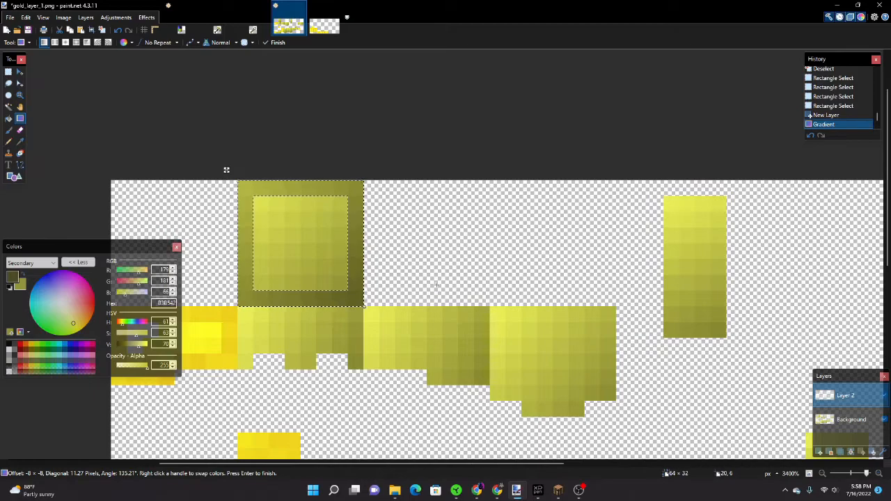
# - Raise the frame's contrast with a gentle S-shaped luminosity curve in the Curves adjustment, and deselect the frame
pyautogui.hotkey('ctrl', 'shift', 'm')
pyautogui.moveTo(416, 147); pyautogui.dragTo(463, 135)
pyautogui.moveTo(483, 245); pyautogui.dragTo(480, 242)
pyautogui.moveTo(514, 201); pyautogui.dragTo(513, 202)
pyautogui.moveTo(480, 243); pyautogui.dragTo(477, 246)
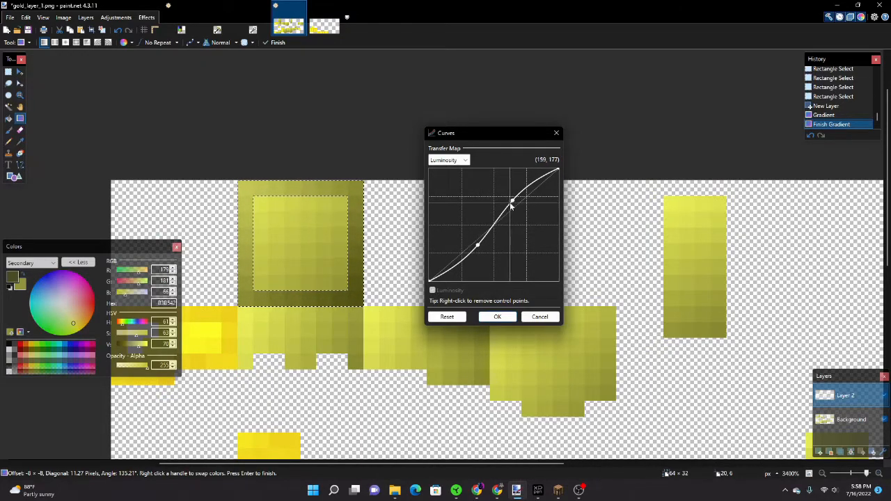
pyautogui.moveTo(512, 203); pyautogui.dragTo(515, 207)
pyautogui.moveTo(479, 246); pyautogui.dragTo(479, 244)
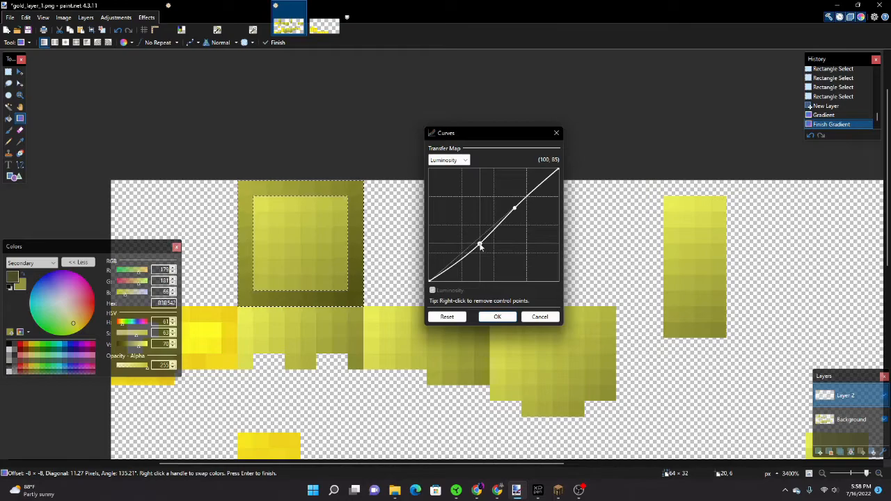
pyautogui.moveTo(516, 212); pyautogui.dragTo(513, 210)
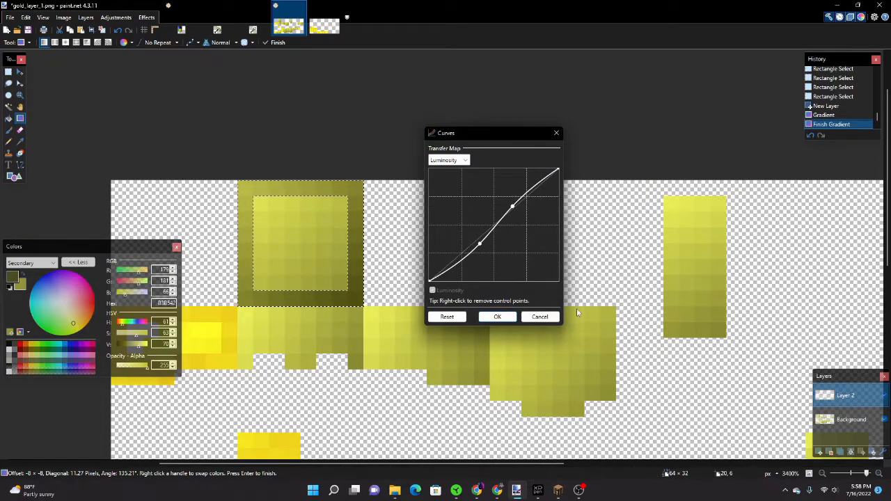
pyautogui.click(495, 318)
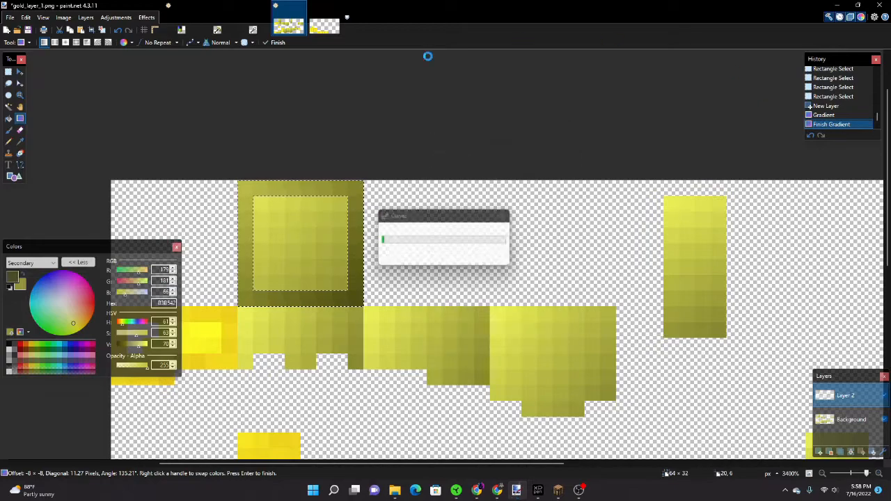
pyautogui.press('s')
pyautogui.hotkey('ctrl', 'd')
pyautogui.scroll(-5, 137, 77)
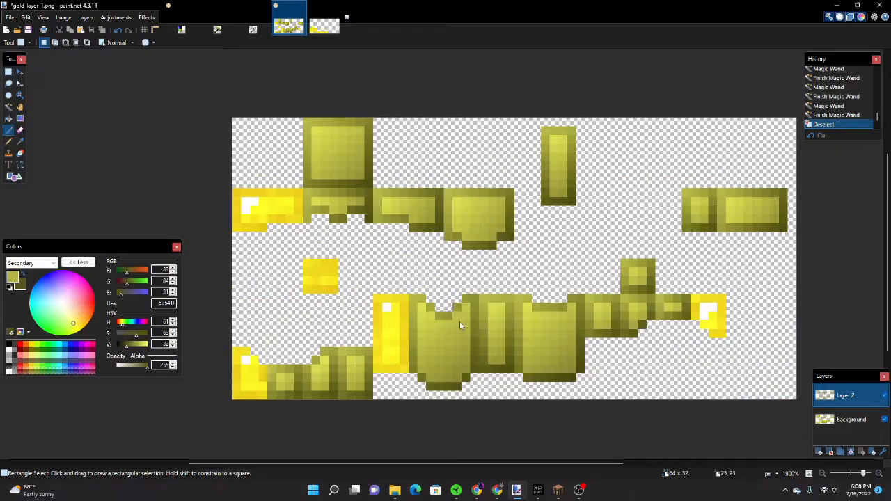
pyautogui.press('b')
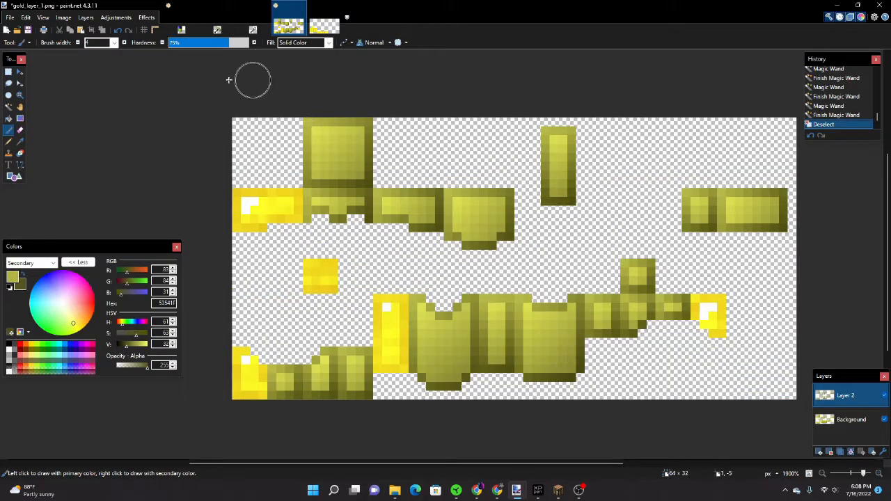
pyautogui.click(10, 72)
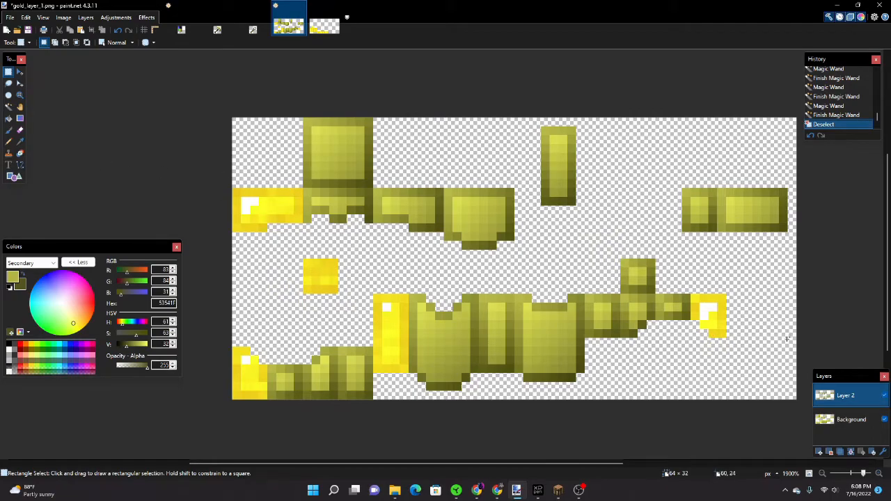
pyautogui.click(820, 451)
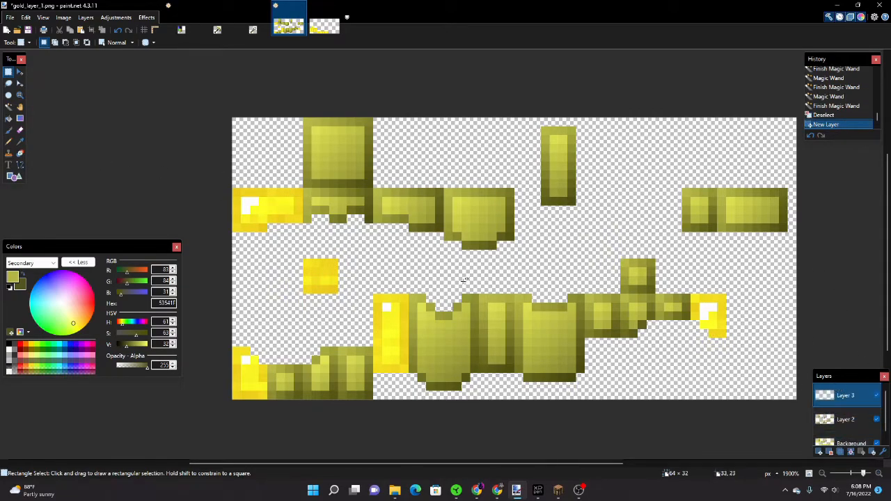
pyautogui.click(9, 106)
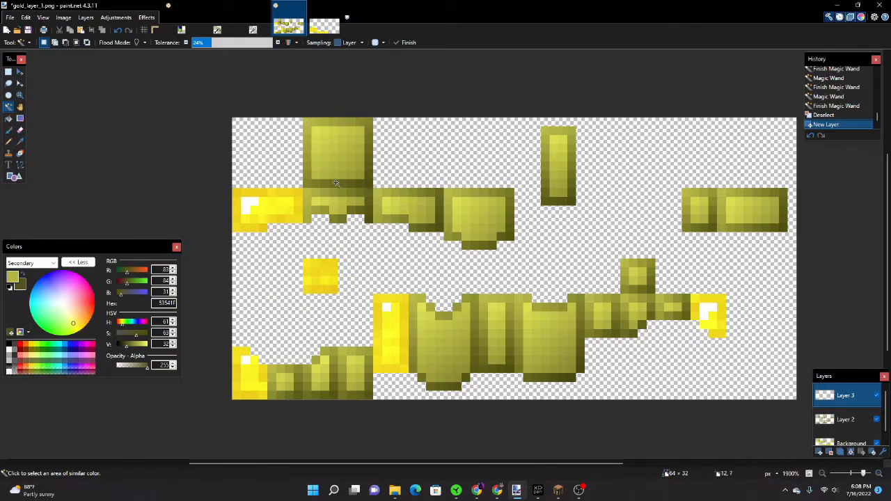
pyautogui.click(332, 150)
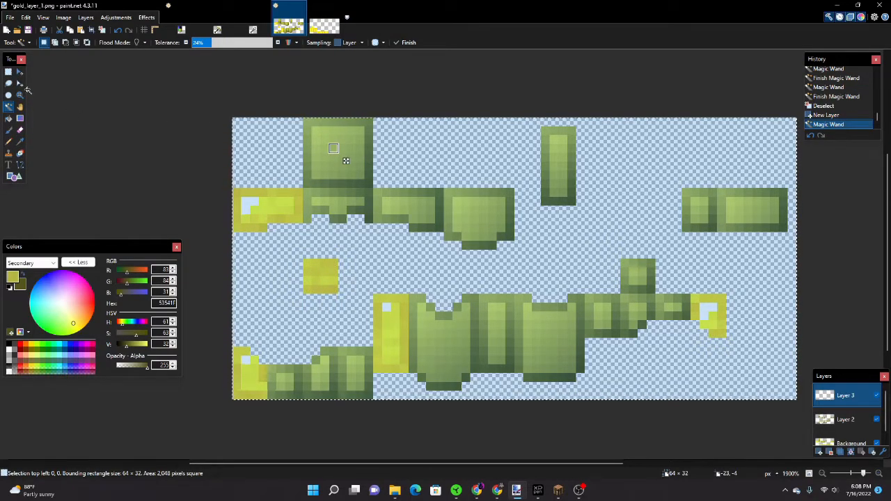
# - Undo back past the new layer and the deselection to recover the selection of the armor pieces' inner areas
pyautogui.hotkey('ctrl', 'z')
pyautogui.hotkey('ctrl', 'z')
pyautogui.hotkey('ctrl', 'z')
pyautogui.press('b')
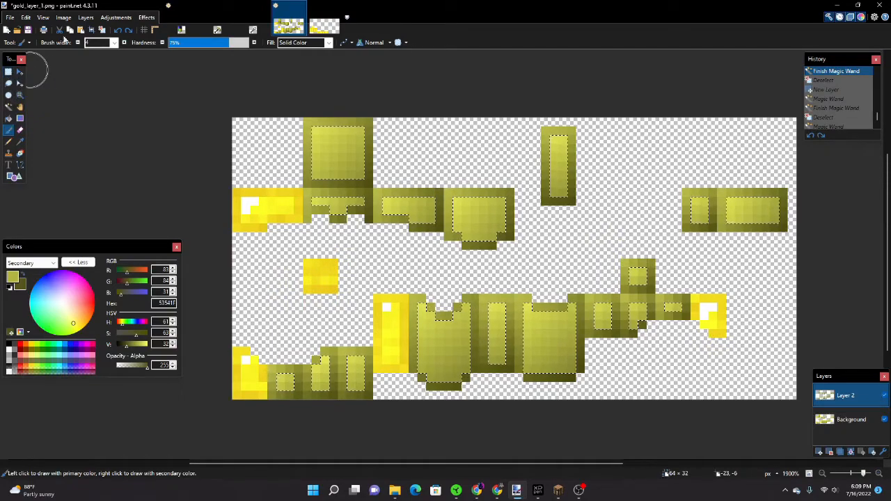
# - Add a one-pixel white outline inside the selected armor areas with the Outline Selection effect, and deselect them
pyautogui.click(145, 22)
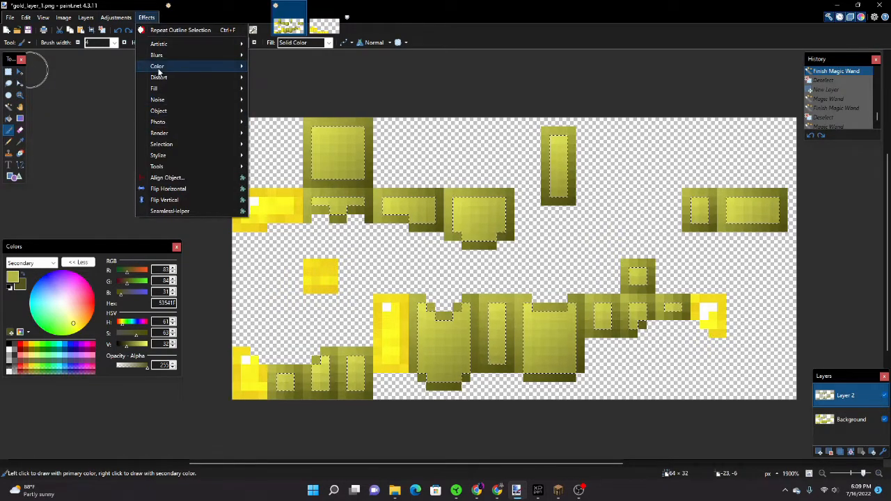
pyautogui.moveTo(164, 145)
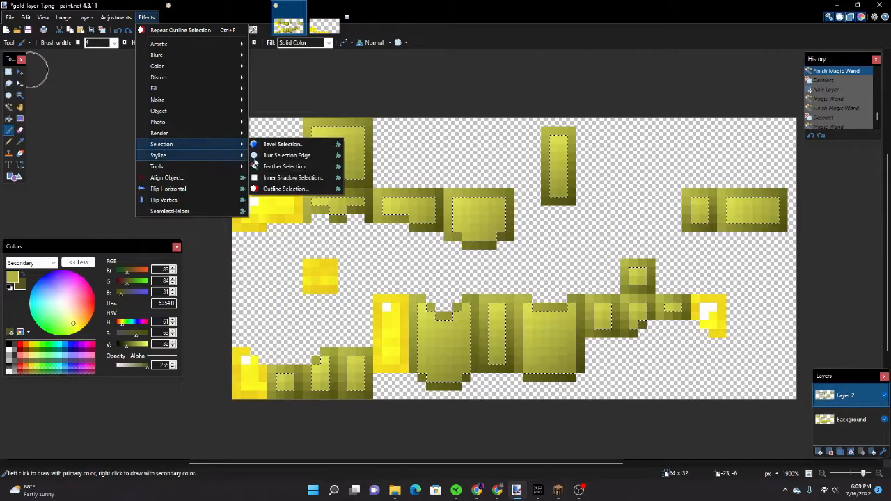
pyautogui.click(282, 189)
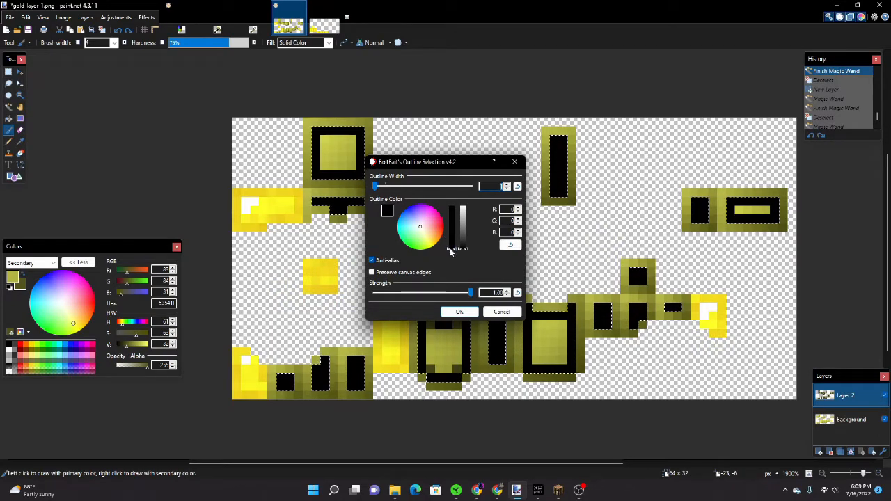
pyautogui.moveTo(467, 251); pyautogui.dragTo(461, 207)
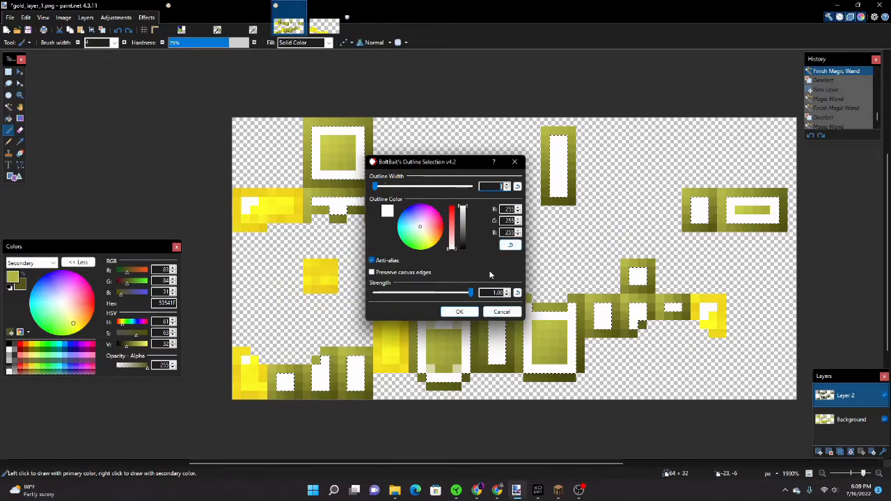
pyautogui.click(460, 313)
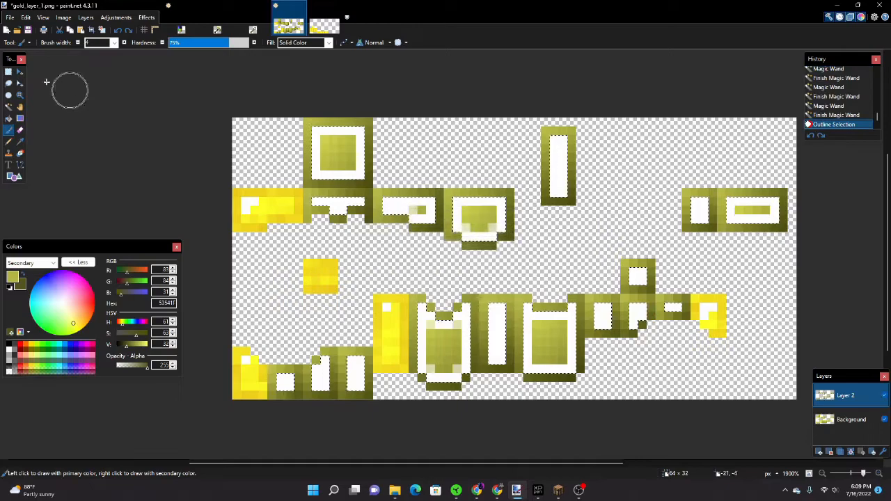
pyautogui.click(9, 72)
pyautogui.click(94, 124)
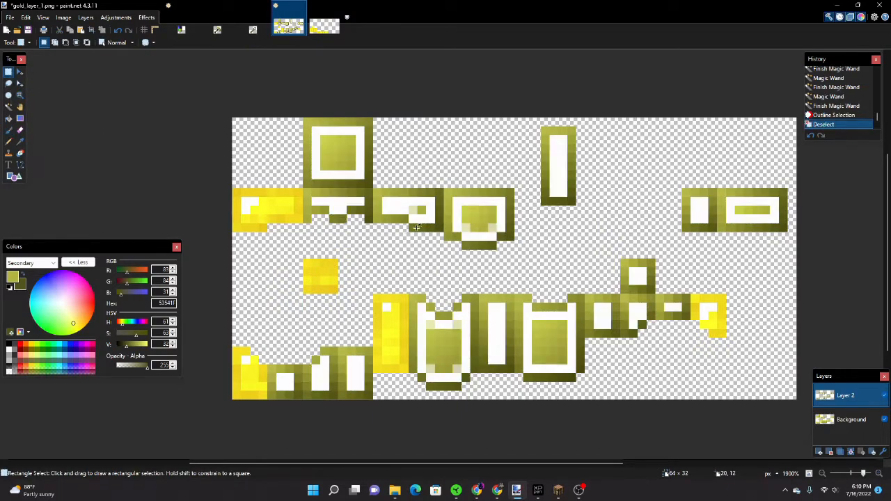
# - Cut the faint leftover outline pixels from the inner corners of the two helmet pieces in the second row
pyautogui.scroll(2, 426, 224)
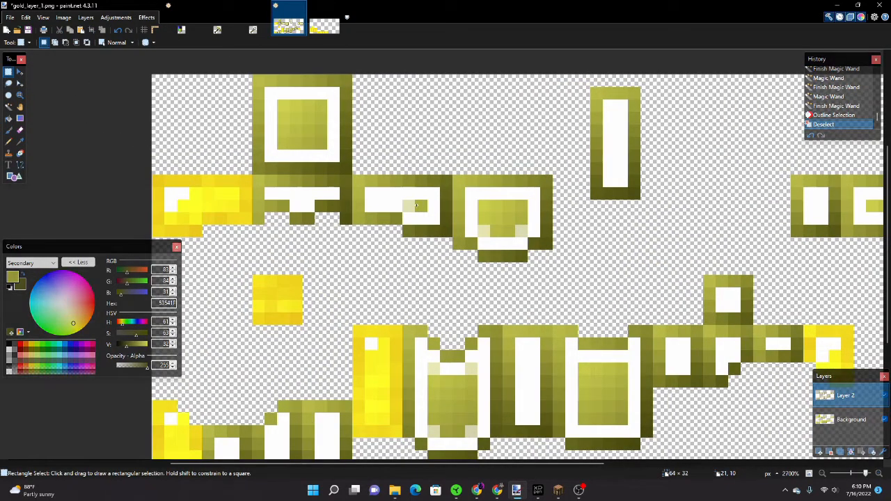
pyautogui.moveTo(404, 200); pyautogui.dragTo(415, 206)
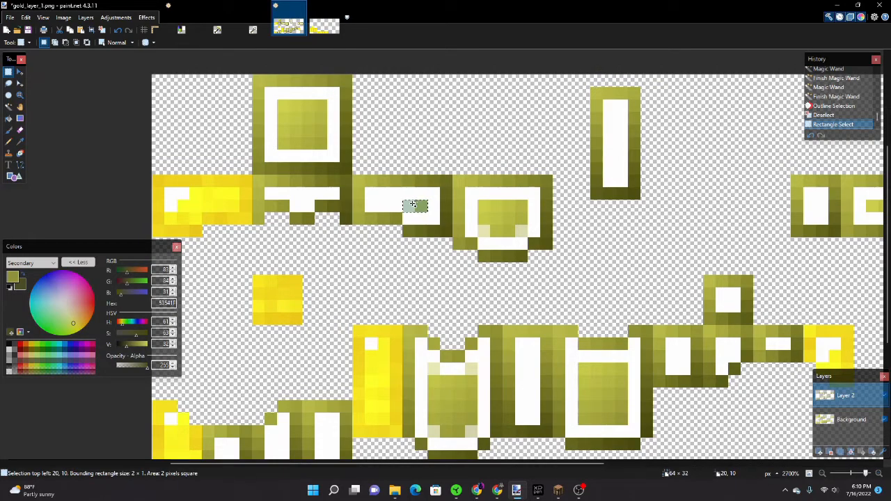
pyautogui.hotkey('ctrl', 'x')
pyautogui.moveTo(485, 223); pyautogui.dragTo(523, 231)
pyautogui.hotkey('ctrl', 'x')
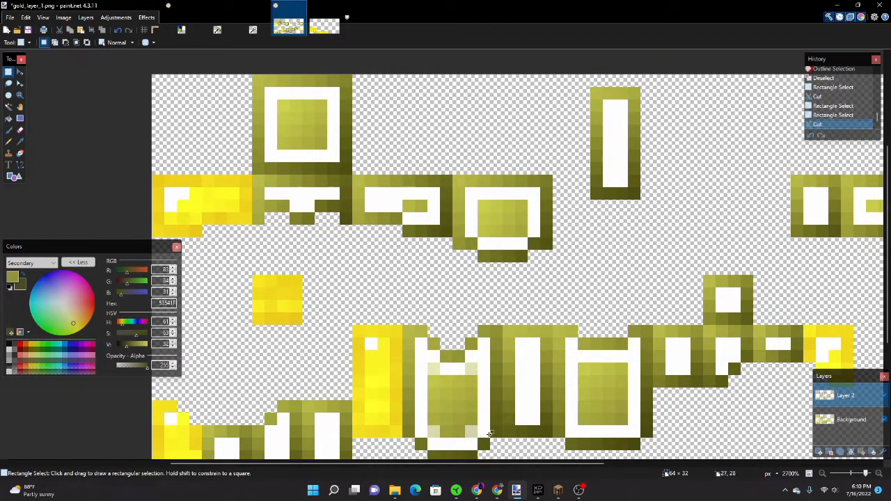
# - Cut the faint leftover outline pixels at the upper and lower inner corners of the notched chestplate piece
pyautogui.moveTo(467, 414); pyautogui.dragTo(477, 438)
pyautogui.moveTo(429, 414); pyautogui.dragTo(439, 438)
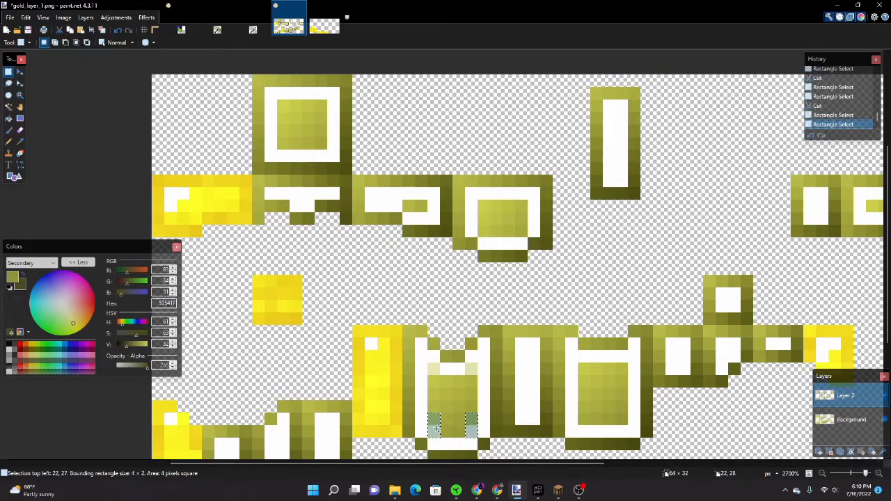
pyautogui.moveTo(439, 387); pyautogui.dragTo(476, 387)
pyautogui.hotkey('ctrl', 'x')
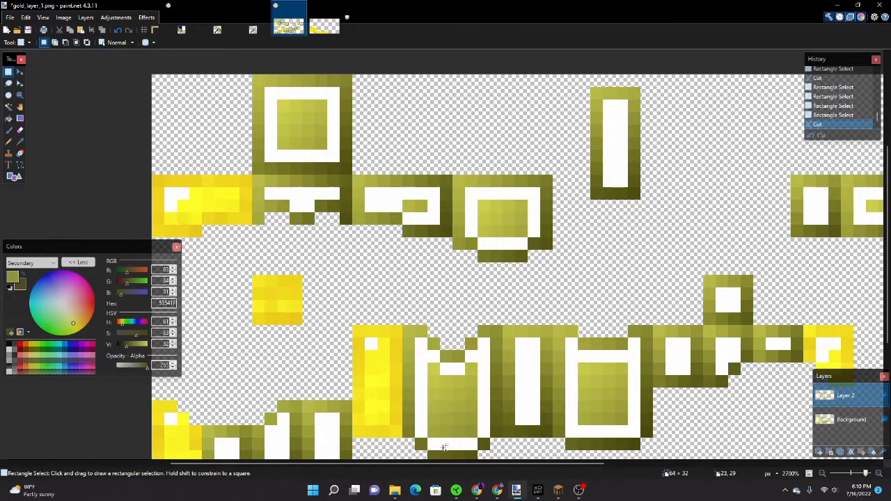
pyautogui.moveTo(448, 464)
pyautogui.mouseDown()
pyautogui.moveTo(556, 463)
pyautogui.moveTo(558, 454)
pyautogui.moveTo(437, 451)
pyautogui.mouseUp()
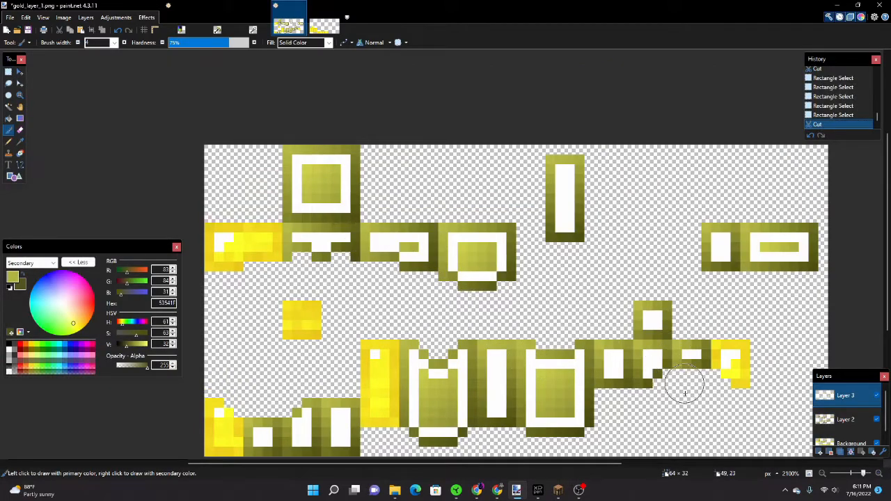
# - Set Layer 3's blend mode to Overlay and its opacity to 200
pyautogui.press('s')
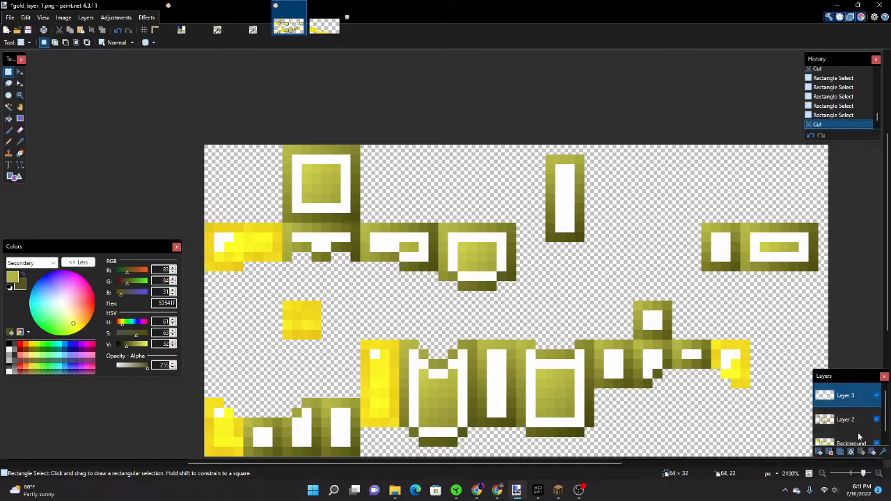
pyautogui.click(884, 453)
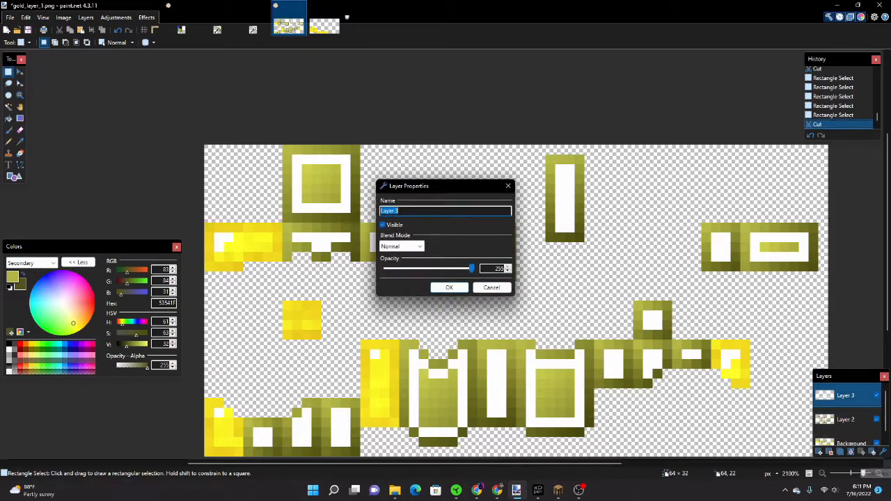
pyautogui.click(399, 245)
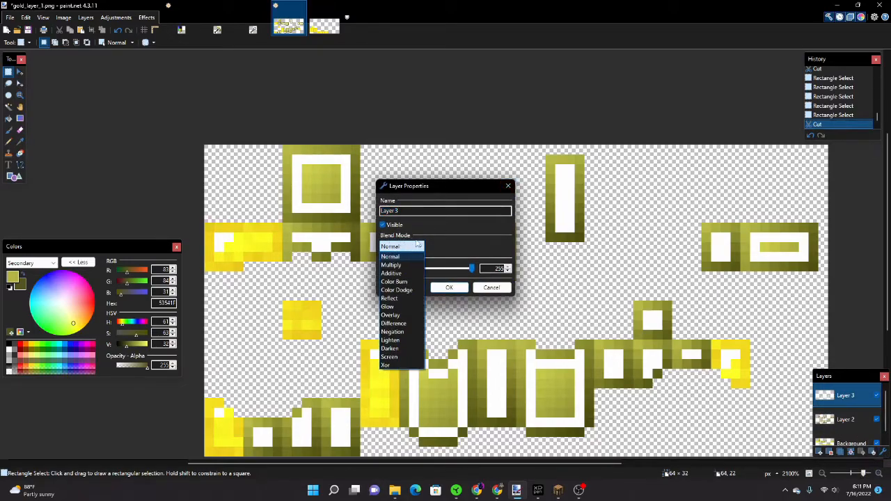
pyautogui.click(404, 317)
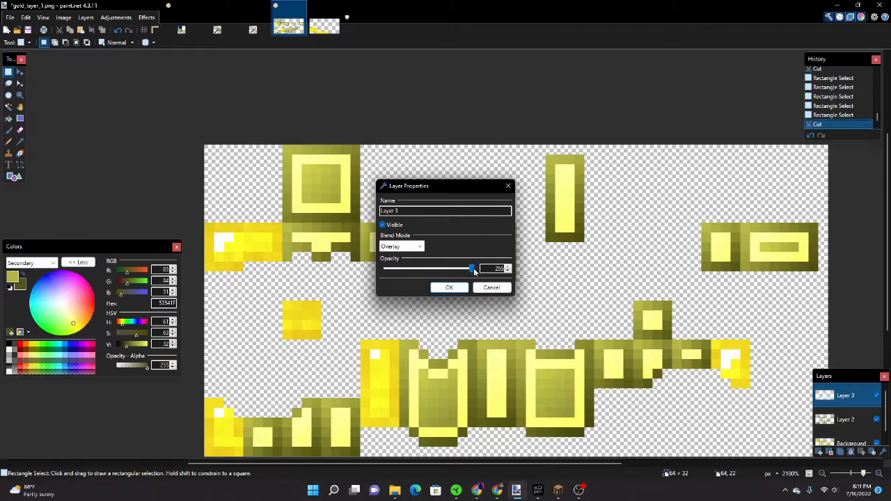
pyautogui.moveTo(474, 271); pyautogui.dragTo(456, 279)
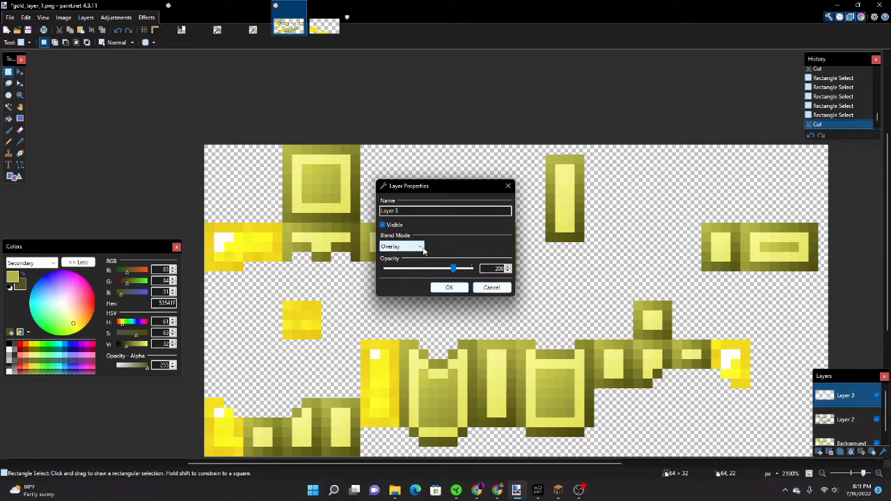
pyautogui.click(450, 287)
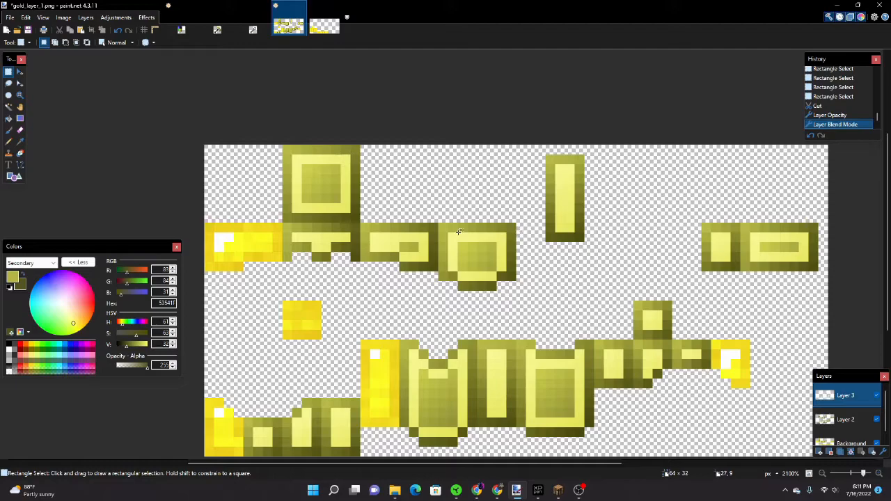
# - With a 2-pixel Eraser, remove the right and lower highlight edges on the square helmet top, and soften the highlight on the piece below it
pyautogui.click(19, 132)
pyautogui.click(115, 43)
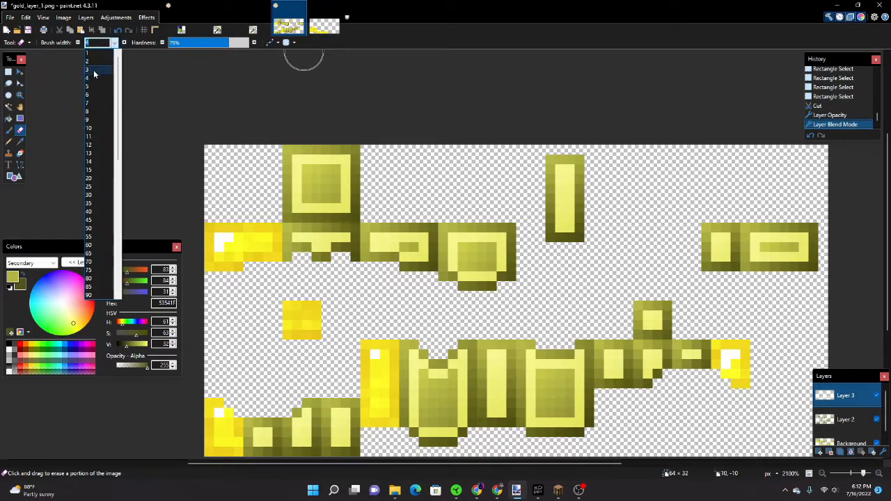
pyautogui.click(90, 61)
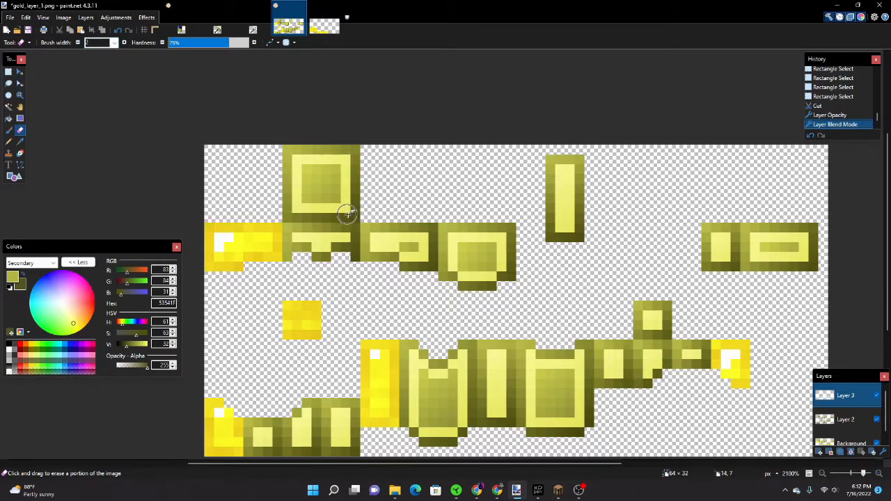
pyautogui.scroll(2, 346, 213)
pyautogui.moveTo(347, 161)
pyautogui.mouseDown()
pyautogui.moveTo(330, 198)
pyautogui.moveTo(290, 218)
pyautogui.moveTo(292, 211)
pyautogui.moveTo(292, 221)
pyautogui.moveTo(299, 161)
pyautogui.moveTo(306, 183)
pyautogui.mouseUp()
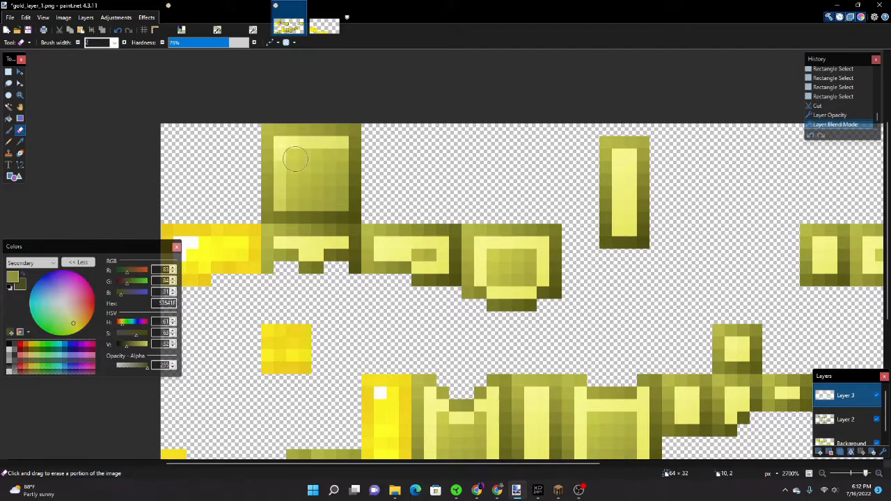
pyautogui.click(313, 198)
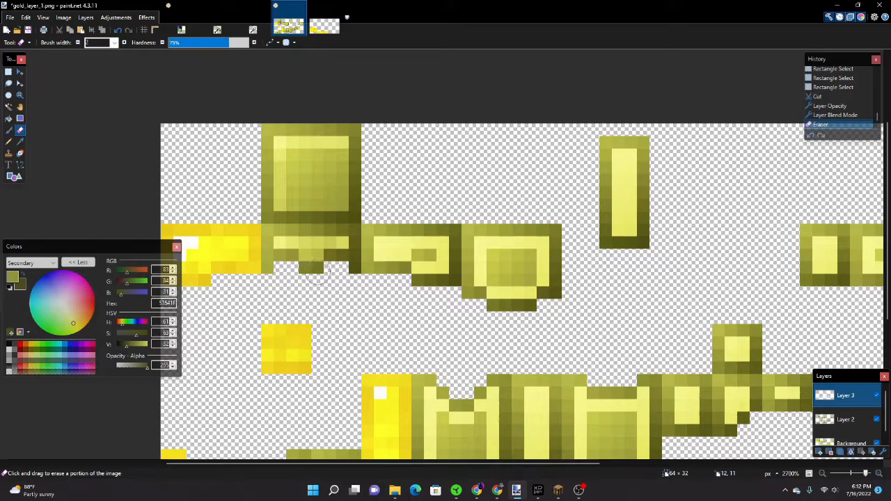
pyautogui.moveTo(338, 261); pyautogui.dragTo(344, 247)
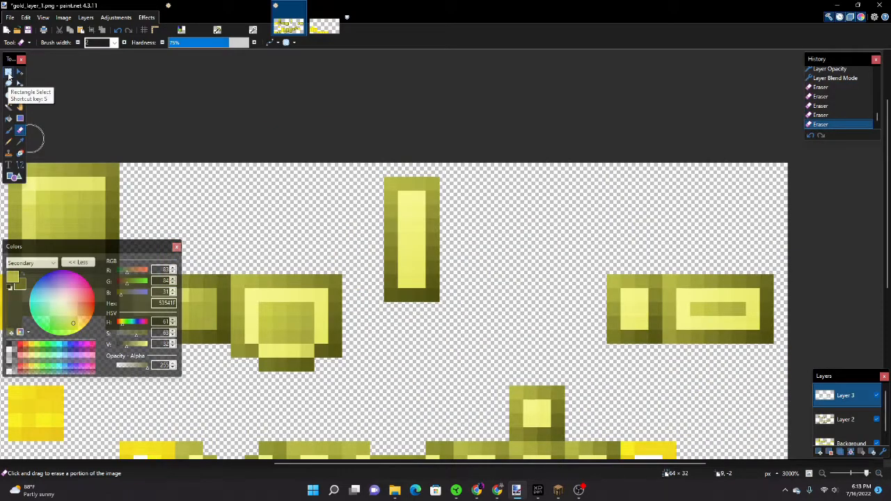
# - Cut a 1 × 6 pixel column from the right side of the tall narrow piece's highlight, keeping its top pixel
pyautogui.click(9, 72)
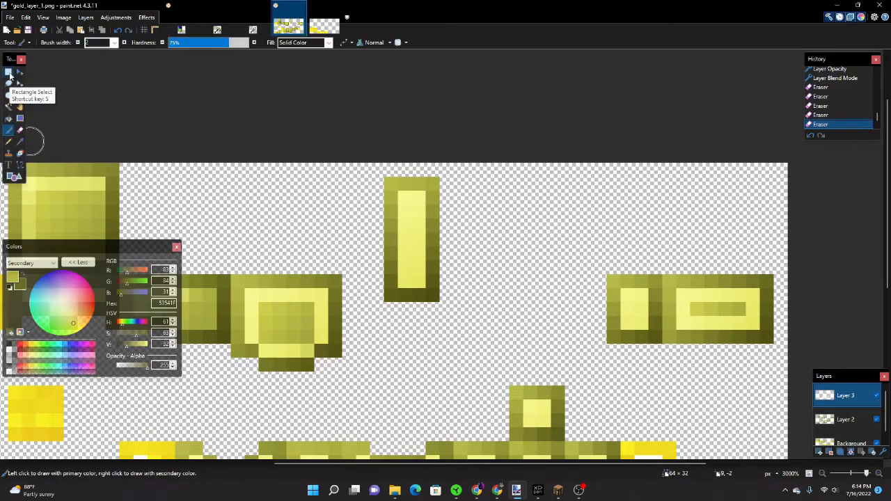
pyautogui.click(8, 72)
pyautogui.moveTo(419, 204); pyautogui.dragTo(422, 277)
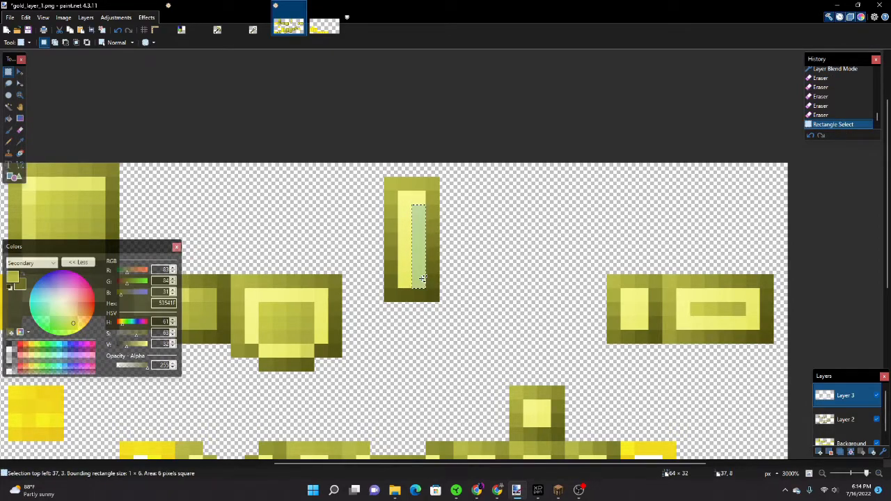
pyautogui.hotkey('ctrl', 'x')
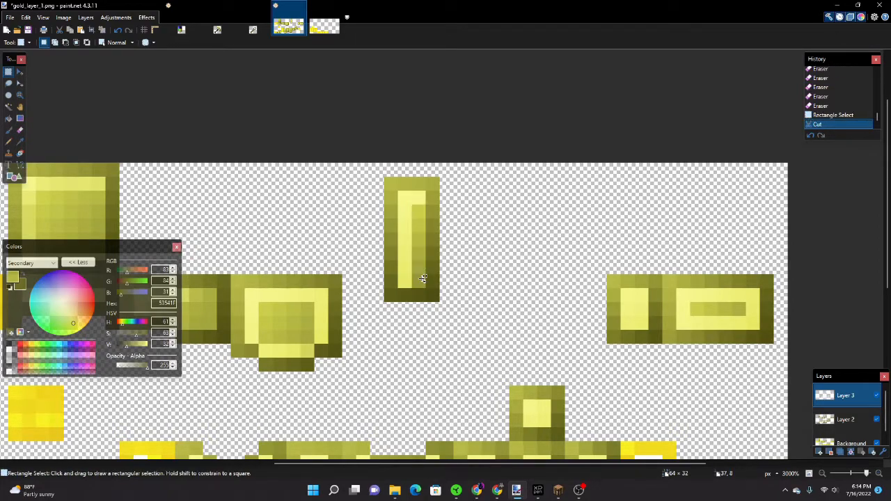
# - Soften the remaining highlight on the tall narrow piece with light Eraser strokes along its right side
pyautogui.click(20, 129)
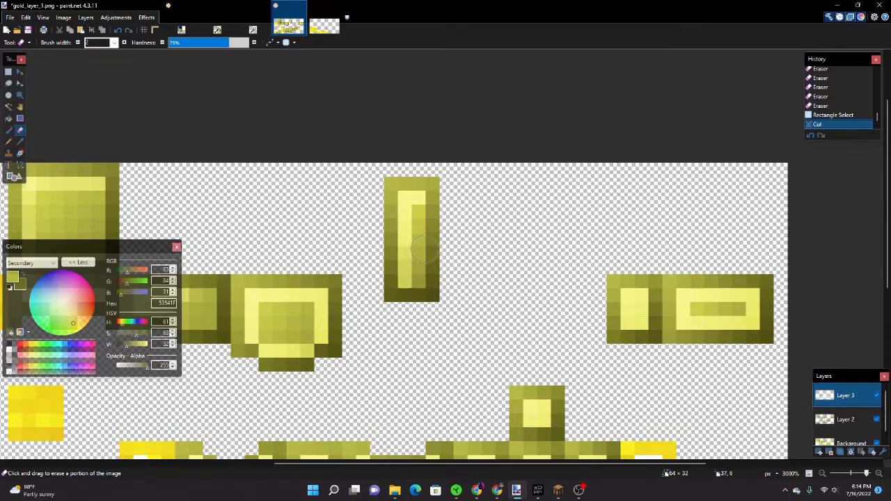
pyautogui.moveTo(420, 219)
pyautogui.mouseDown()
pyautogui.moveTo(431, 259)
pyautogui.moveTo(406, 275)
pyautogui.moveTo(412, 246)
pyautogui.moveTo(443, 274)
pyautogui.mouseUp()
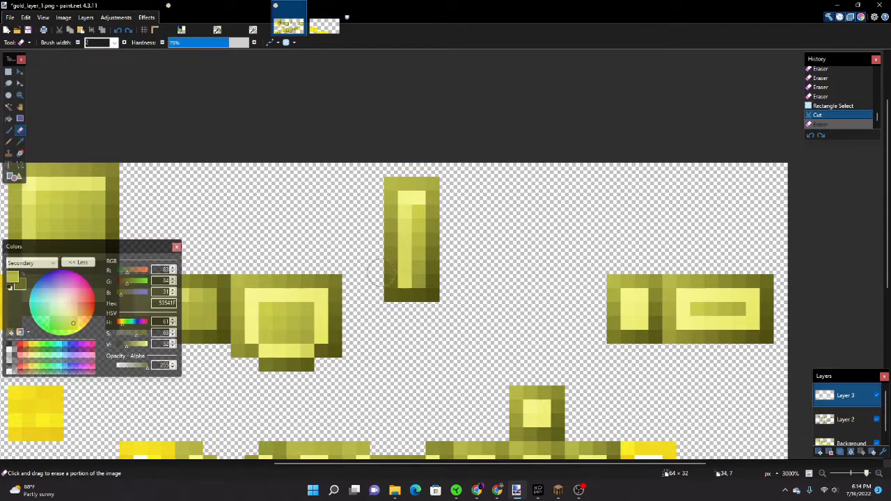
pyautogui.hotkey('ctrl', 'y')
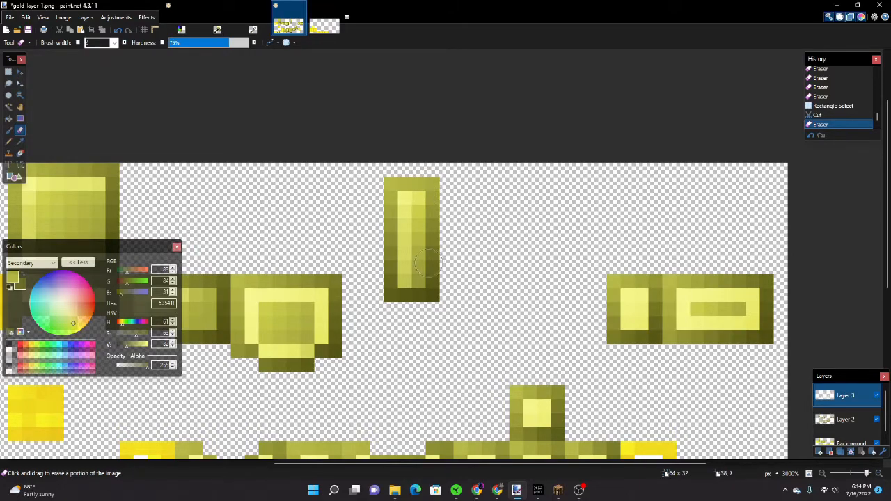
pyautogui.moveTo(425, 230); pyautogui.dragTo(453, 246)
pyautogui.scroll(-3, 456, 255)
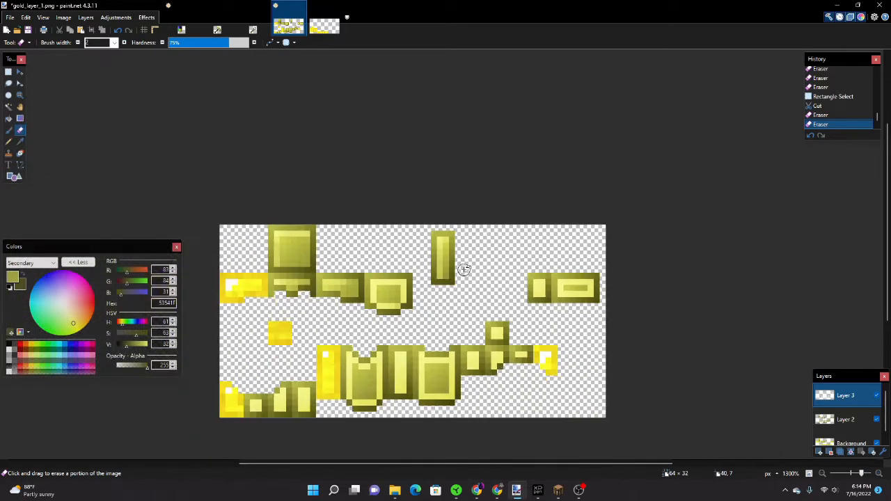
pyautogui.click(8, 72)
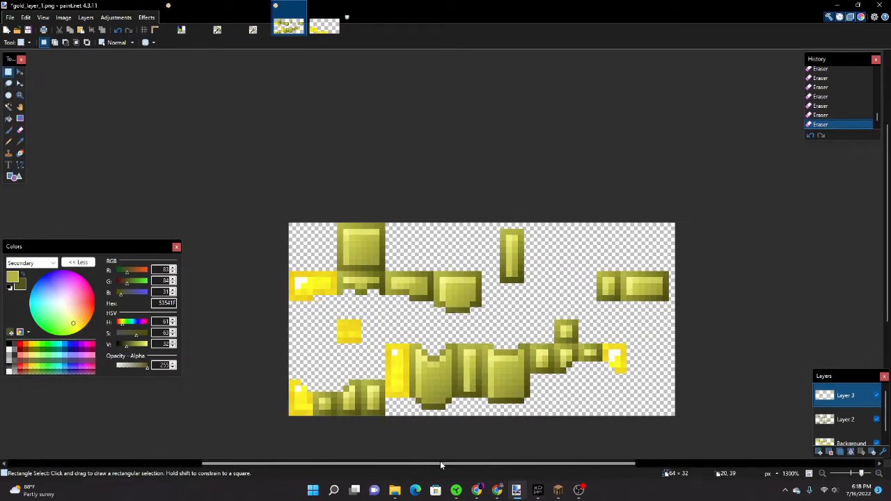
pyautogui.scroll(2, 464, 368)
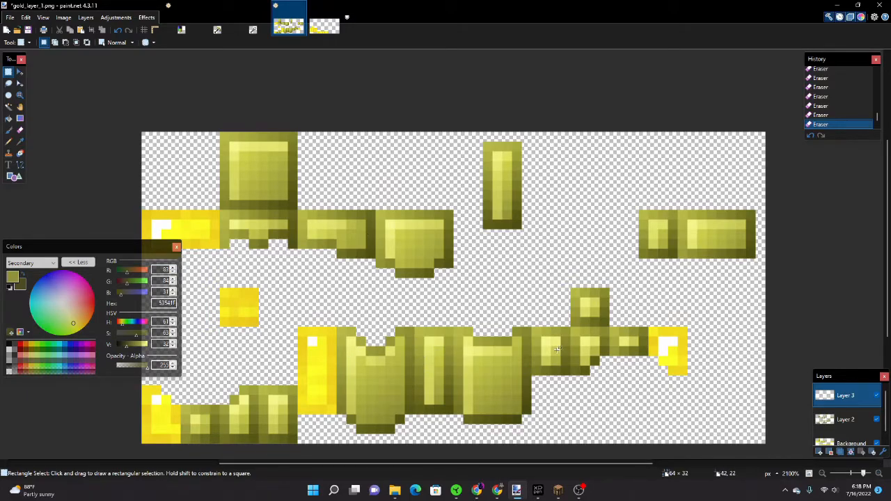
pyautogui.moveTo(353, 465); pyautogui.dragTo(319, 465)
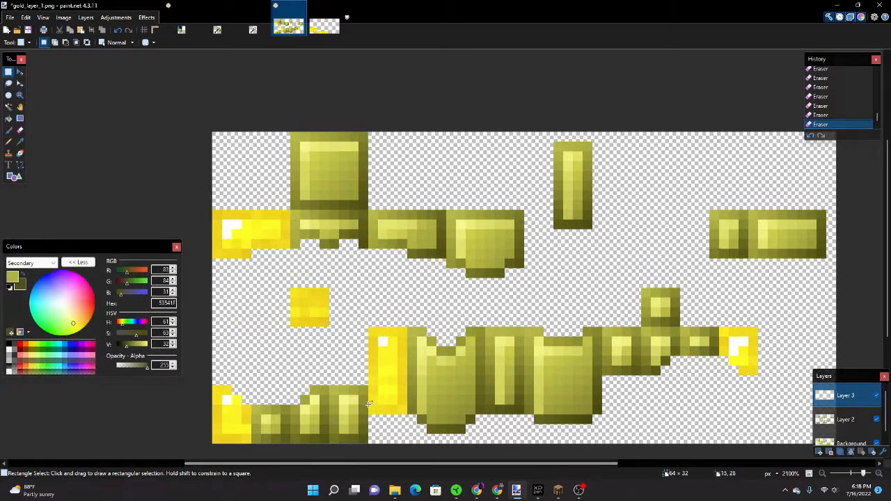
pyautogui.scroll(1, 394, 368)
pyautogui.scroll(2, 391, 369)
pyautogui.moveTo(367, 228); pyautogui.dragTo(460, 286)
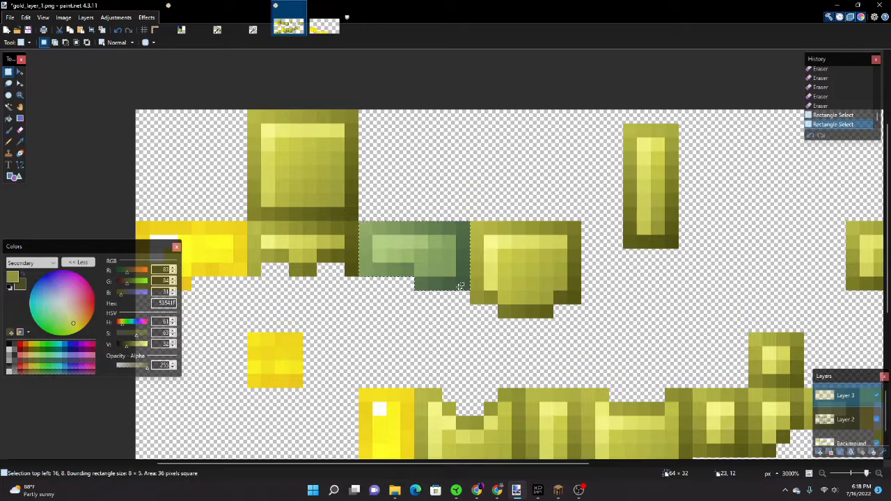
pyautogui.hotkey('ctrl', 'v')
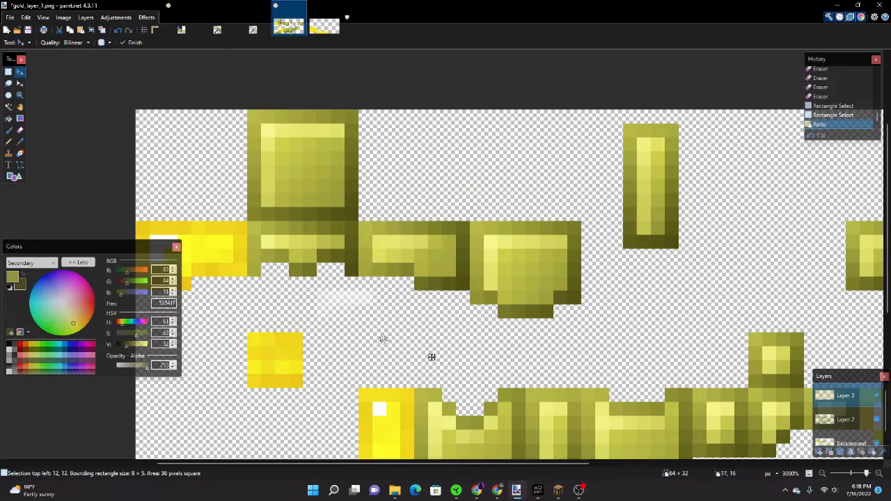
pyautogui.moveTo(396, 329); pyautogui.dragTo(420, 335)
pyautogui.hotkey('ctrl', 'x')
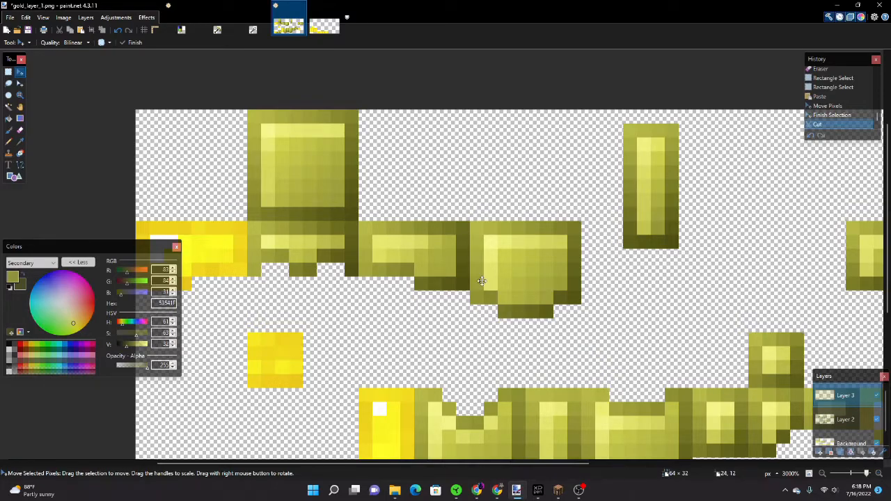
# - Flatten the image, then copy the 8 × 5 helmet side piece, mirrored horizontally, over the yellow piece at the canvas's left edge
pyautogui.hotkey('ctrl', 'shift', 'f')
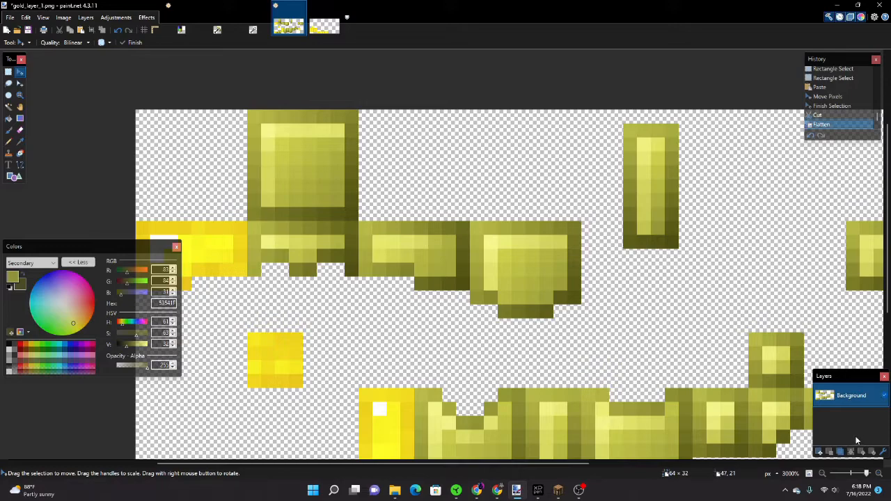
pyautogui.click(9, 72)
pyautogui.moveTo(366, 230); pyautogui.dragTo(428, 281)
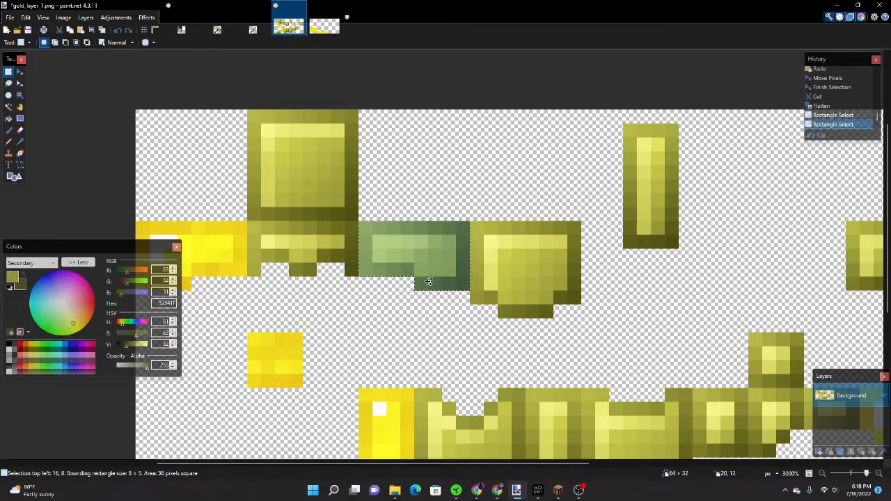
pyautogui.hotkey('ctrl', 'v')
pyautogui.hscroll(-3, 520, 305)
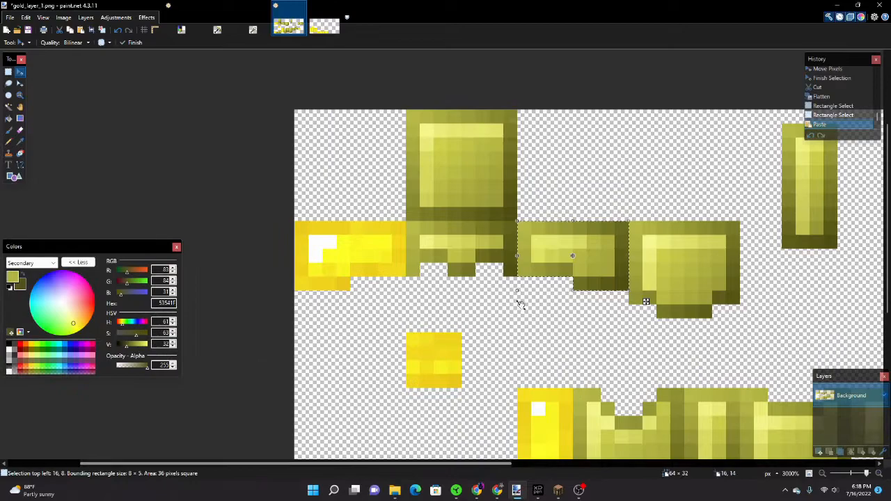
pyautogui.moveTo(645, 301); pyautogui.dragTo(423, 344)
pyautogui.moveTo(362, 307); pyautogui.dragTo(406, 258)
pyautogui.click(9, 72)
pyautogui.click(78, 114)
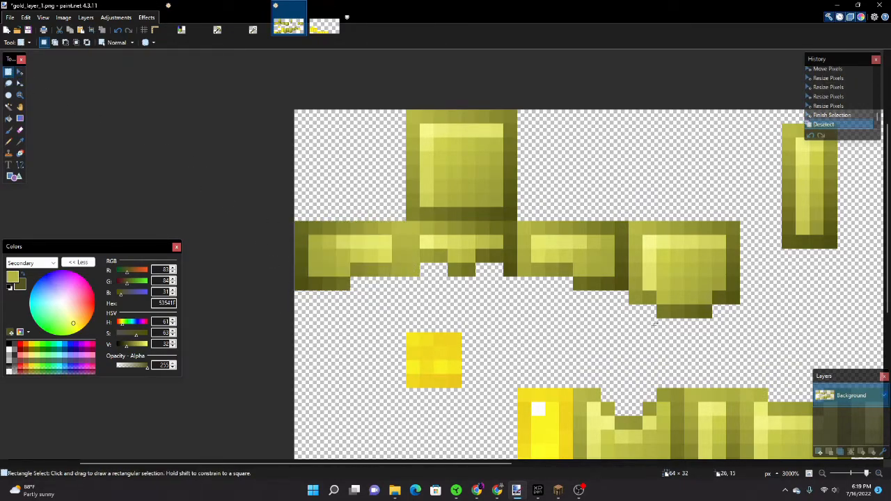
# - Copy the 4 × 5 arm piece beneath the small olive square, mirrored horizontally, onto the yellow piece at the arm row's right end
pyautogui.moveTo(408, 464); pyautogui.dragTo(617, 463)
pyautogui.scroll(-1, 472, 377)
pyautogui.moveTo(487, 341); pyautogui.dragTo(523, 398)
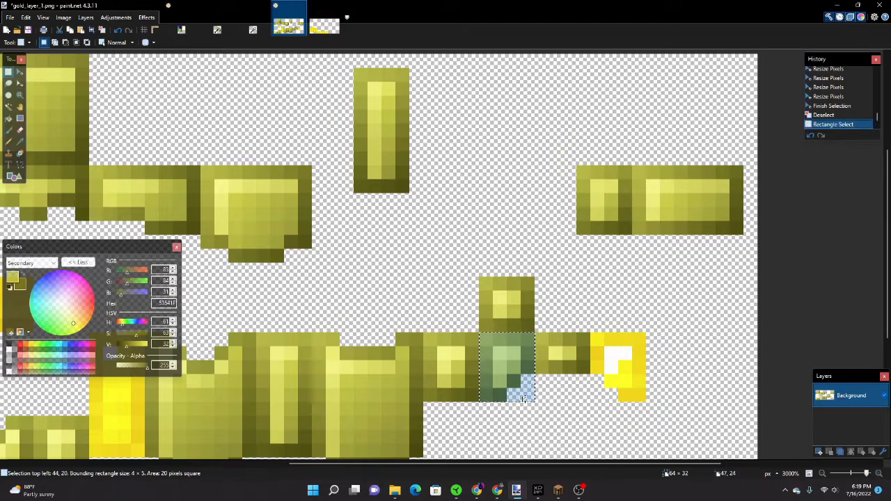
pyautogui.hotkey('ctrl', 'v')
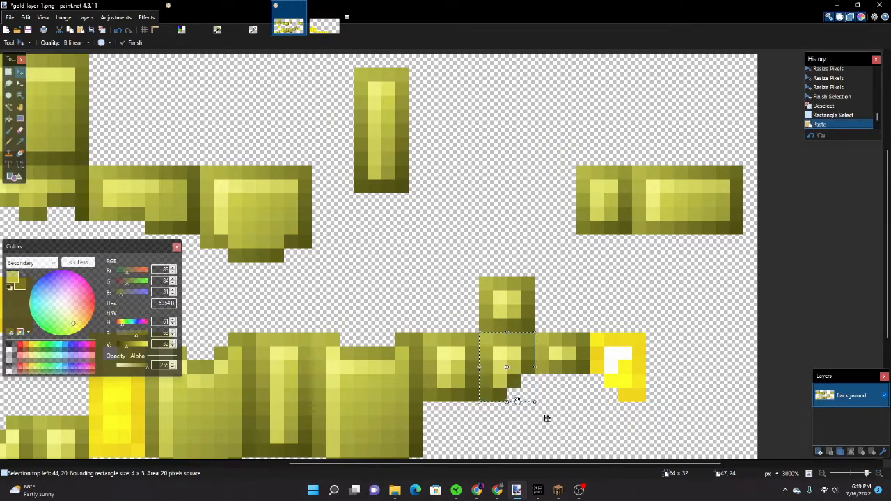
pyautogui.moveTo(547, 418); pyautogui.dragTo(658, 417)
pyautogui.moveTo(591, 367); pyautogui.dragTo(646, 370)
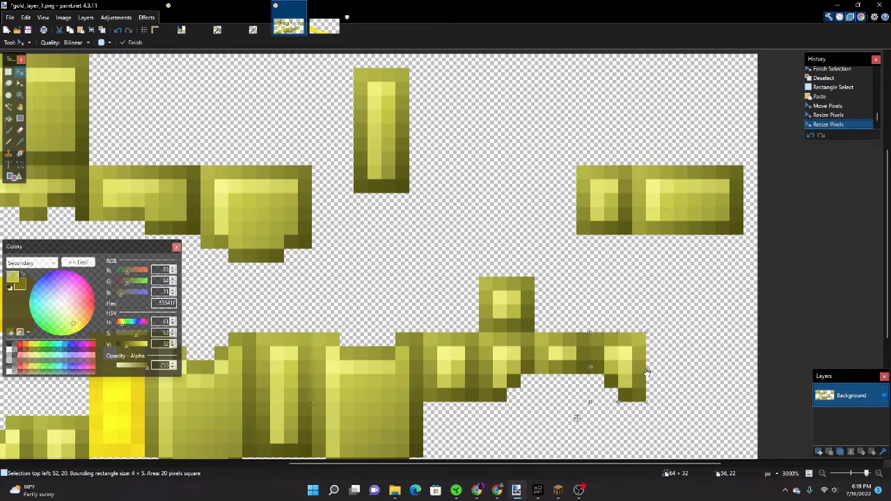
pyautogui.click(8, 72)
# - Copy the 4 × 9 strip between the two chest panels onto the yellow strip at the chestplate's left end
pyautogui.moveTo(404, 464); pyautogui.dragTo(279, 448)
pyautogui.scroll(-1, 279, 447)
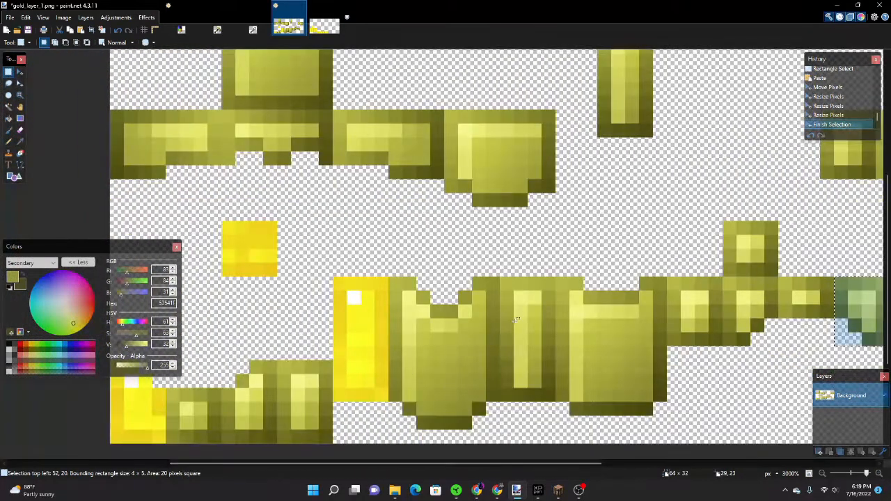
pyautogui.moveTo(500, 277); pyautogui.dragTo(548, 401)
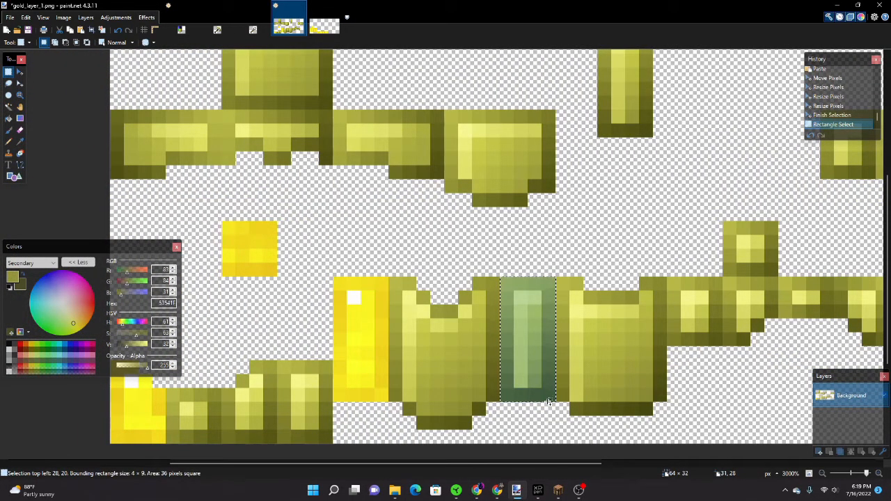
pyautogui.hotkey('ctrl', 'c')
pyautogui.hotkey('ctrl', 'v')
pyautogui.moveTo(516, 360); pyautogui.dragTo(355, 359)
pyautogui.press('s')
pyautogui.hotkey('ctrl', 'd')
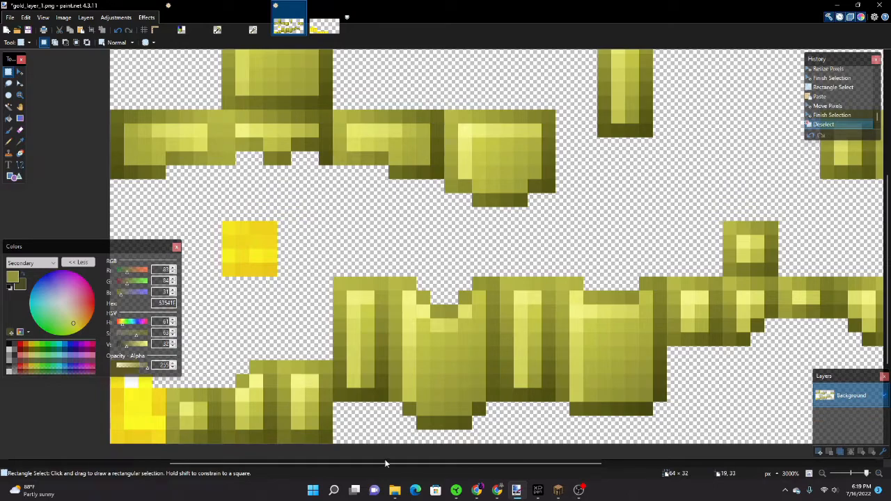
# - Copy the 4 × 6 boot piece with the stepped upper corner, mirrored horizontally, onto the yellow boot piece in the lower-left corner
pyautogui.moveTo(385, 463); pyautogui.dragTo(317, 461)
pyautogui.moveTo(416, 362); pyautogui.dragTo(366, 439)
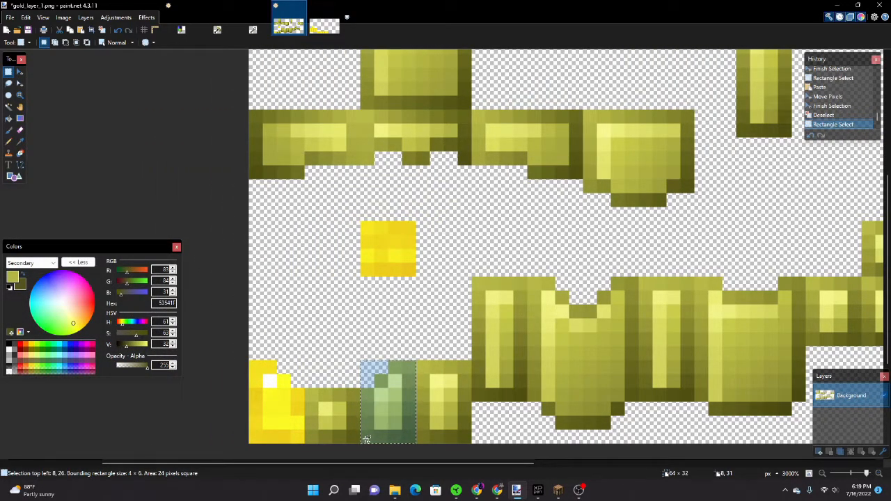
pyautogui.hotkey('ctrl', 'c')
pyautogui.hotkey('ctrl', 'v')
pyautogui.moveTo(385, 429); pyautogui.dragTo(304, 409)
pyautogui.click(8, 73)
pyautogui.click(90, 153)
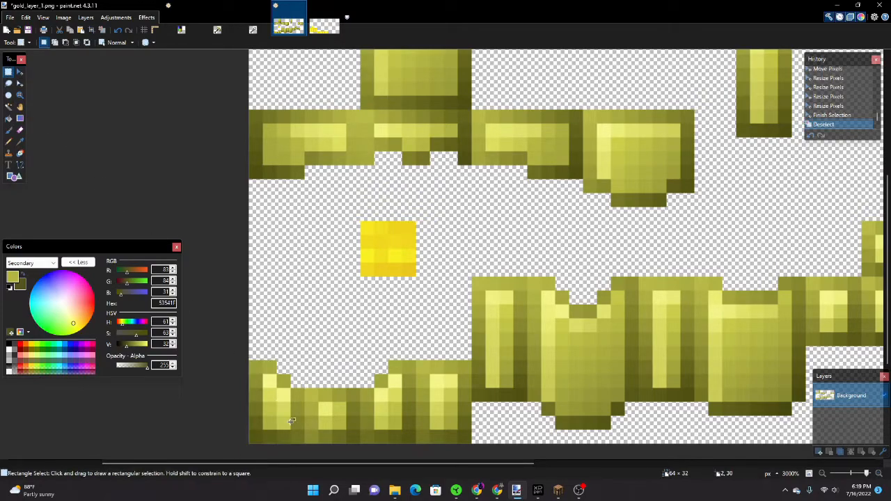
# - Copy the 4 × 4 olive square above the arm pieces onto the yellow 4 × 4 square below the helmet
pyautogui.moveTo(303, 464); pyautogui.dragTo(534, 453)
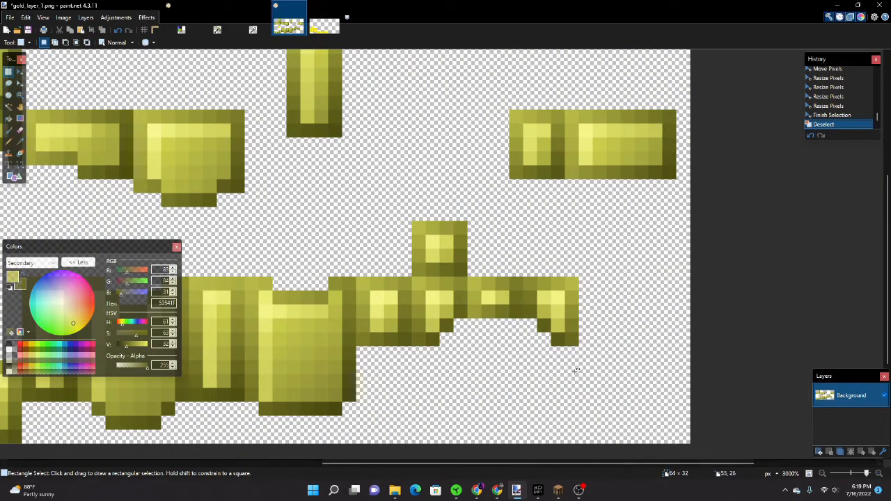
pyautogui.scroll(3, 576, 371)
pyautogui.moveTo(416, 337); pyautogui.dragTo(460, 381)
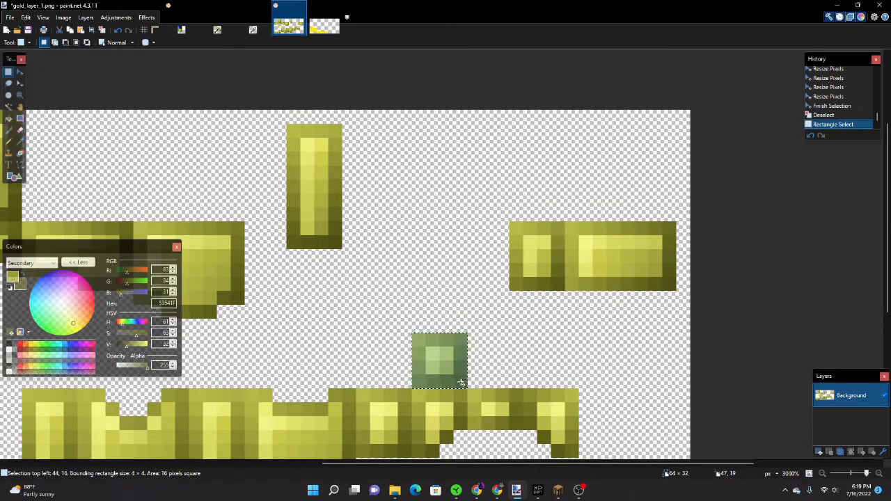
pyautogui.hotkey('ctrl', 'v')
pyautogui.moveTo(457, 464); pyautogui.dragTo(311, 470)
pyautogui.moveTo(781, 403); pyautogui.dragTo(293, 403)
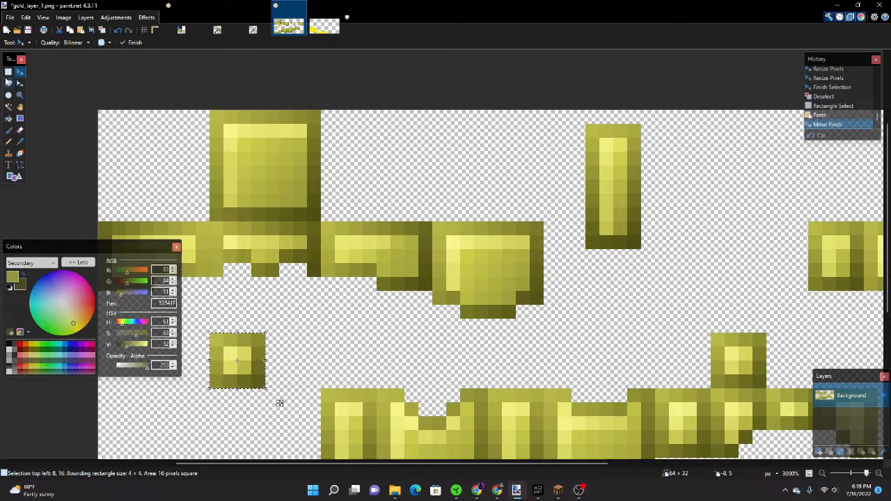
pyautogui.press('s')
pyautogui.hotkey('ctrl', 'd')
pyautogui.keyDown('ctrl'); pyautogui.scroll(-3, 315, 206); pyautogui.keyUp('ctrl')
pyautogui.keyDown('ctrl'); pyautogui.scroll(-2, 314, 206); pyautogui.keyUp('ctrl')
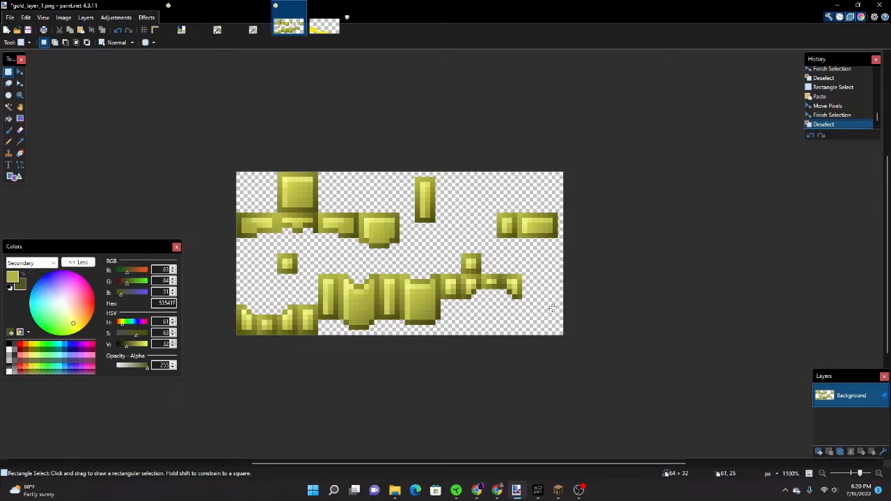
# - Copy the separate 4 × 9 and 12 × 5 pieces together into gold_layer_2.png, aligned over the first yellow leg strip and waist strip
pyautogui.keyDown('ctrl'); pyautogui.scroll(4, 550, 308); pyautogui.keyUp('ctrl')
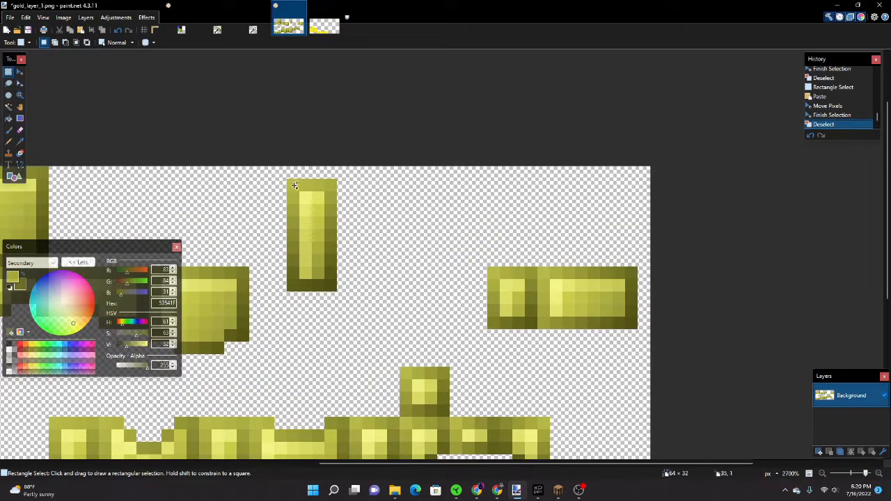
pyautogui.moveTo(296, 185); pyautogui.dragTo(331, 286)
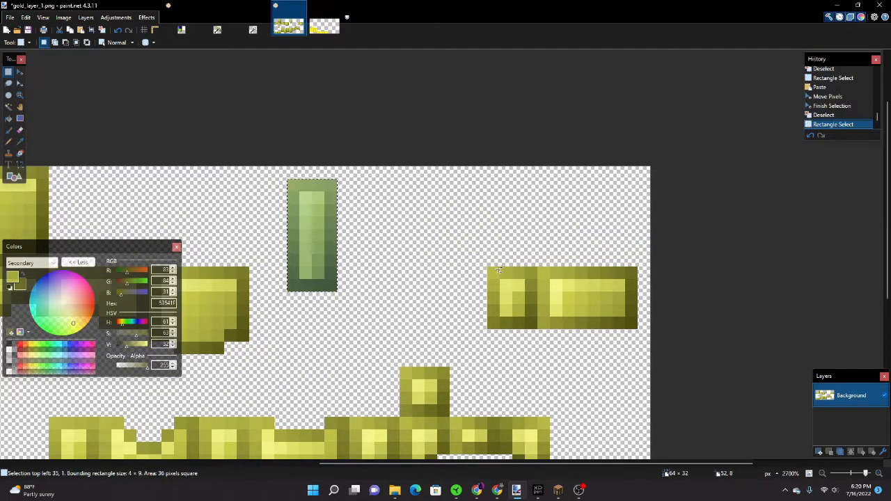
pyautogui.moveTo(500, 270); pyautogui.dragTo(626, 323)
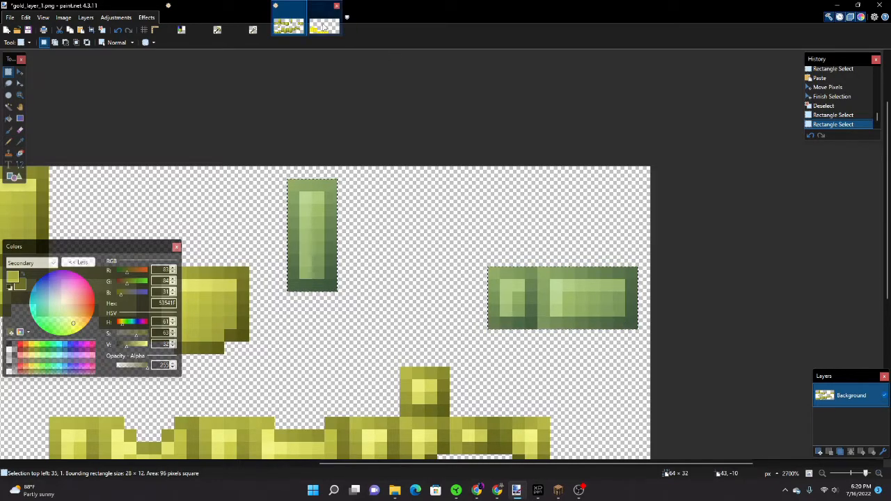
pyautogui.click(324, 27)
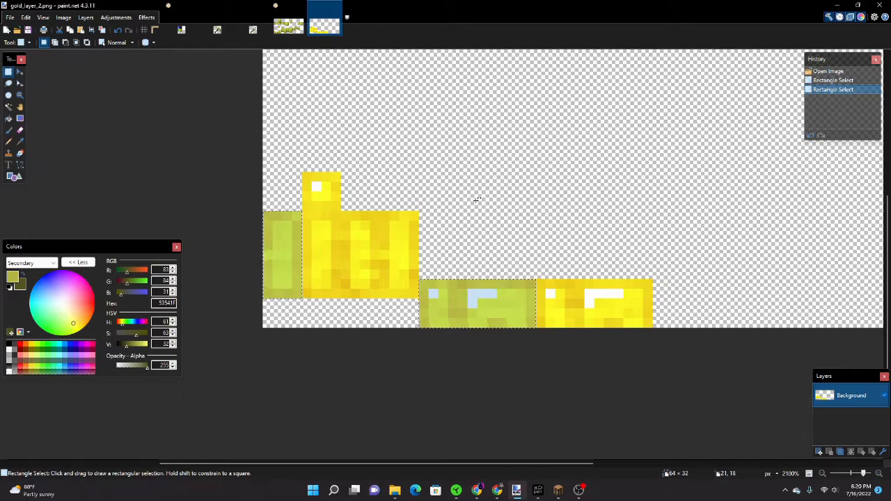
pyautogui.hotkey('ctrl', 'v')
pyautogui.moveTo(615, 124); pyautogui.dragTo(277, 277)
pyautogui.click(9, 71)
pyautogui.hotkey('ctrl', 'd')
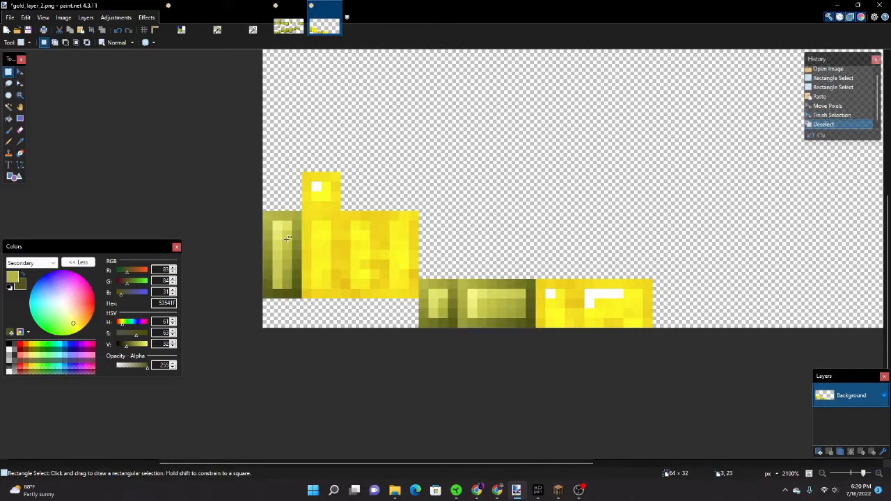
# - Duplicate the olive 4 × 9 leg strip three times side by side over the remaining yellow leg area
pyautogui.moveTo(268, 217); pyautogui.dragTo(427, 317)
pyautogui.hotkey('ctrl', 'c')
pyautogui.hotkey('ctrl', 'v')
pyautogui.hotkey('ctrl', 'v')
pyautogui.hotkey('ctrl', 'v')
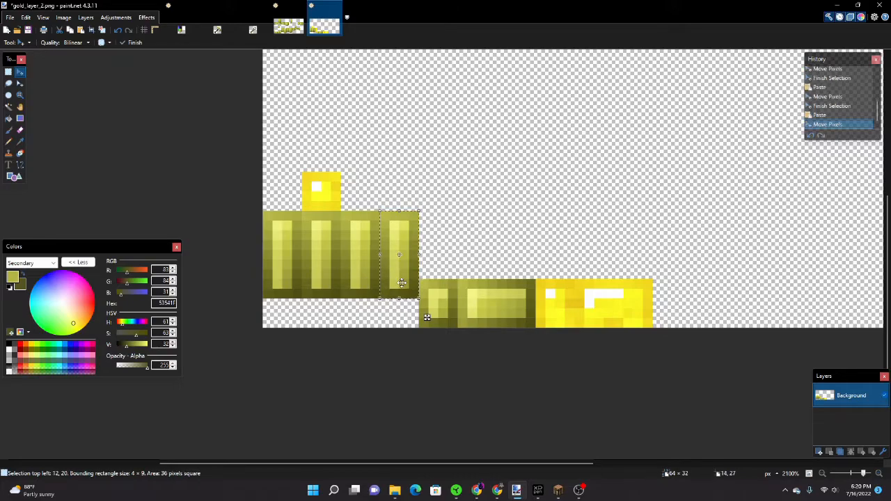
pyautogui.hotkey('ctrl', 'd')
# - Copy the olive 12 × 5 waist strip onto the adjoining yellow strip of the same size
pyautogui.press('s')
pyautogui.moveTo(429, 284); pyautogui.dragTo(528, 324)
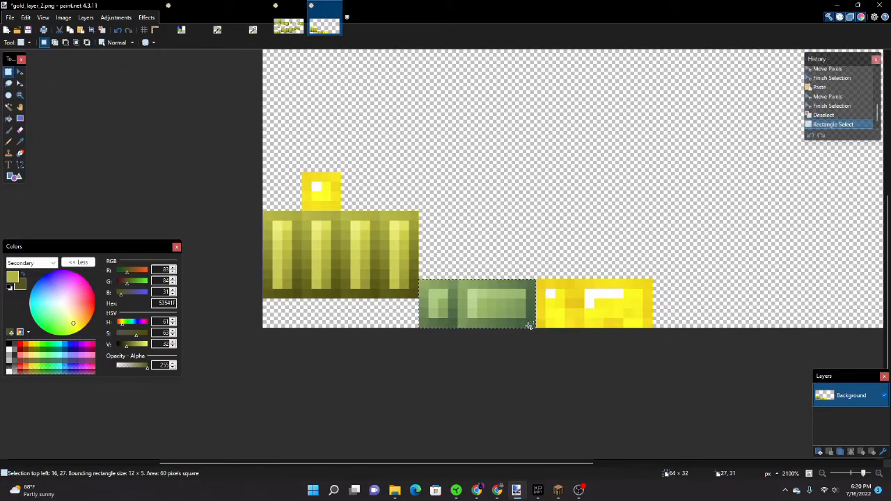
pyautogui.hotkey('ctrl', 'v')
pyautogui.moveTo(496, 317); pyautogui.dragTo(607, 314)
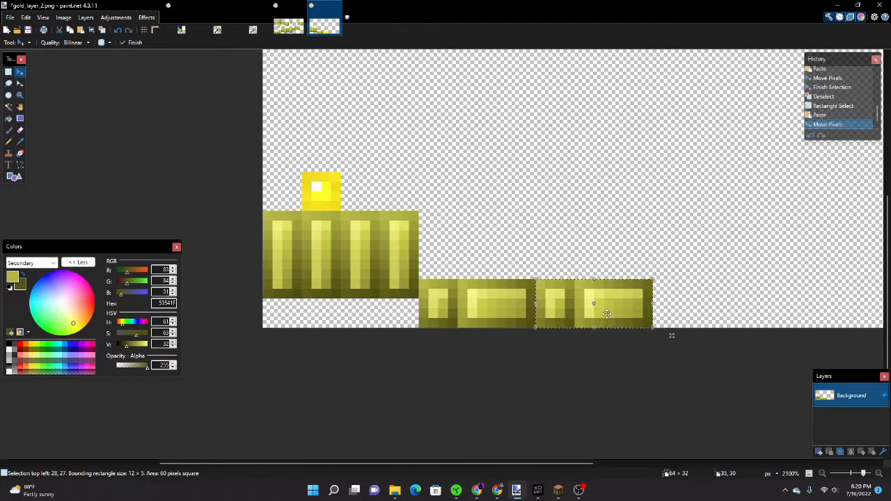
pyautogui.click(9, 73)
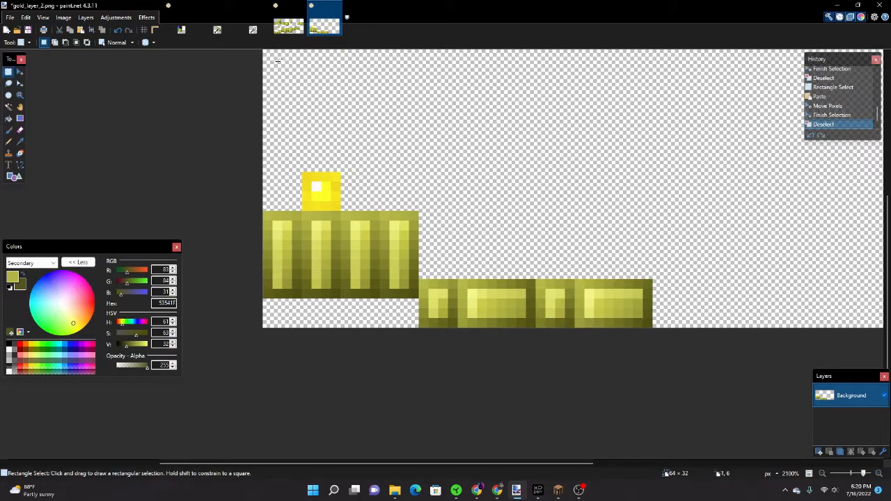
# - Copy the 4 × 4 olive square above the arm pieces in gold_layer_1.png onto the yellow square above gold_layer_2.png's leg strips
pyautogui.click(289, 26)
pyautogui.moveTo(408, 371); pyautogui.dragTo(443, 412)
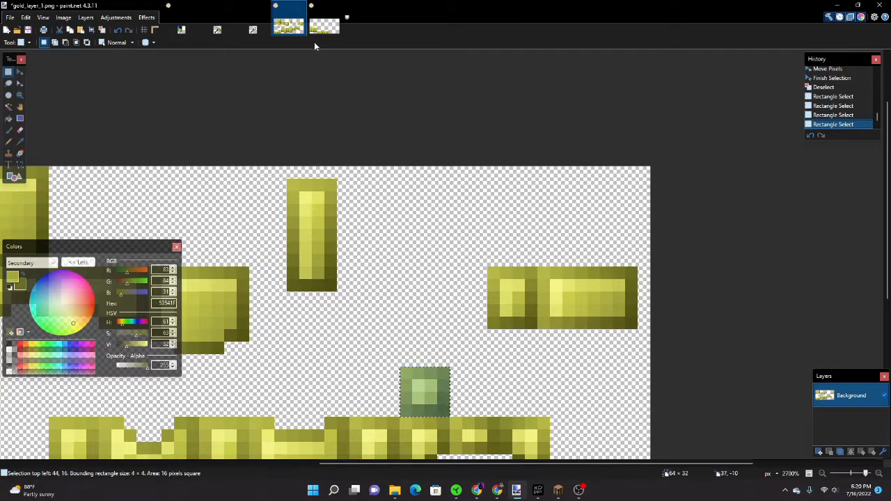
pyautogui.click(324, 26)
pyautogui.hotkey('ctrl', 'v')
pyautogui.moveTo(745, 225); pyautogui.dragTo(355, 225)
pyautogui.press('s')
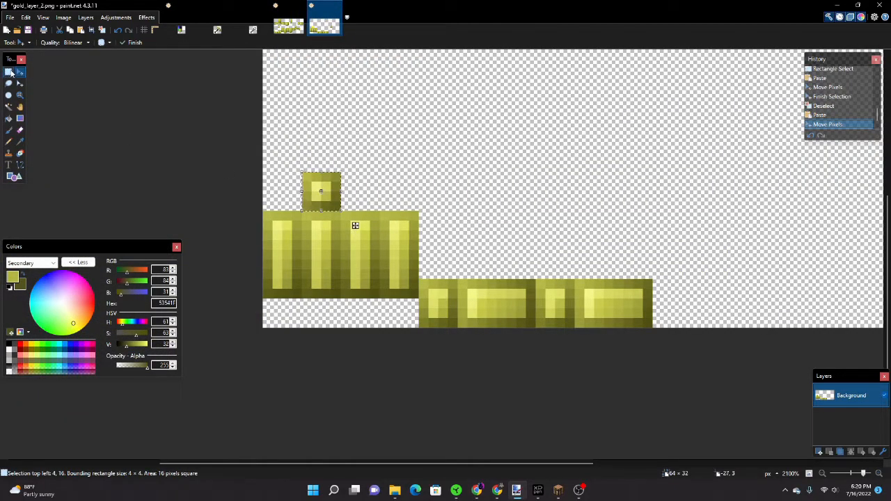
pyautogui.hotkey('ctrl', 'd')
# - Cut the separate 4 × 9 and 12 × 5 leggings pieces out of gold_layer_1.png and review both textures
pyautogui.click(289, 26)
pyautogui.moveTo(289, 181); pyautogui.dragTo(337, 291)
pyautogui.moveTo(496, 275); pyautogui.dragTo(628, 319)
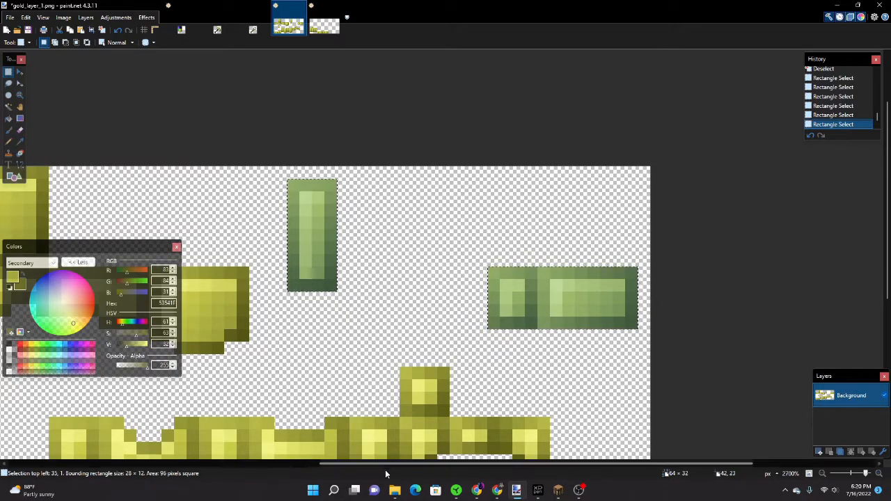
pyautogui.hscroll(-5, 391, 462)
pyautogui.moveTo(401, 465); pyautogui.dragTo(579, 464)
pyautogui.hotkey('ctrl', 'x')
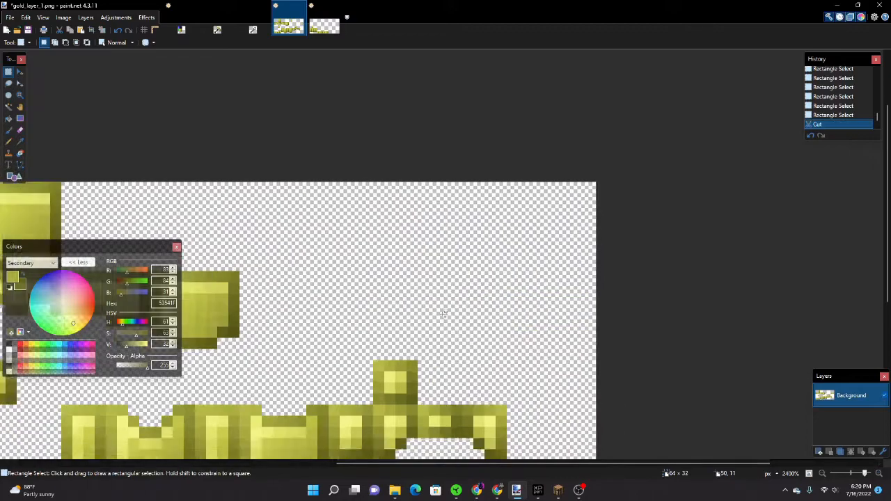
pyautogui.scroll(-4, 441, 305)
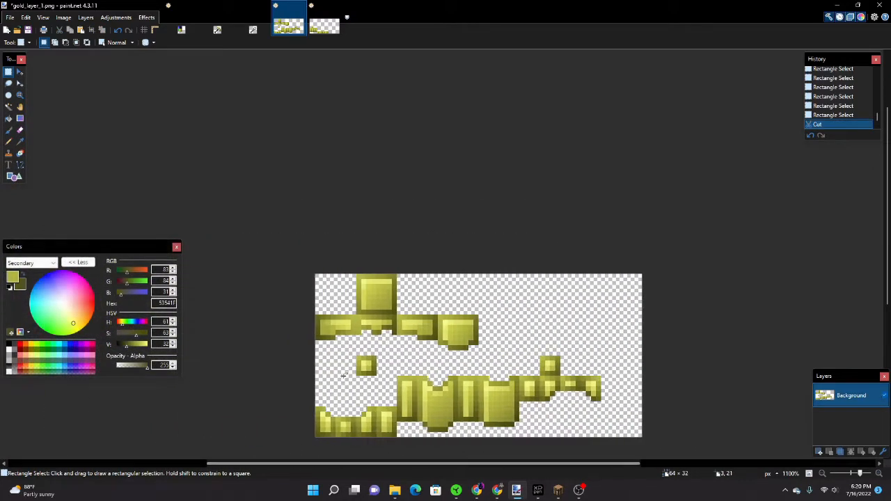
pyautogui.click(318, 28)
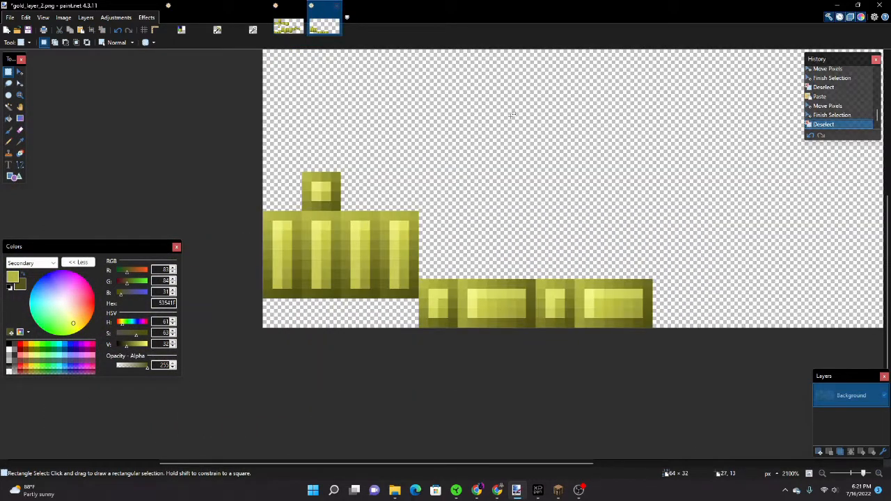
pyautogui.click(289, 26)
pyautogui.scroll(1, 512, 311)
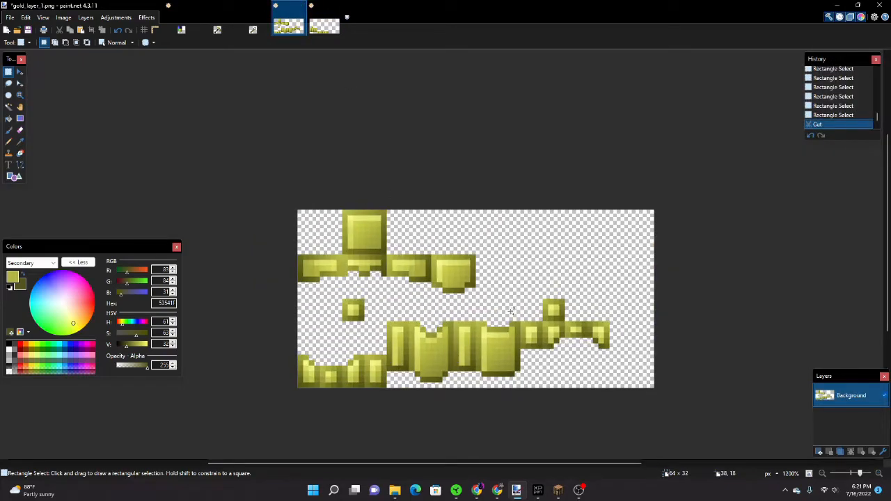